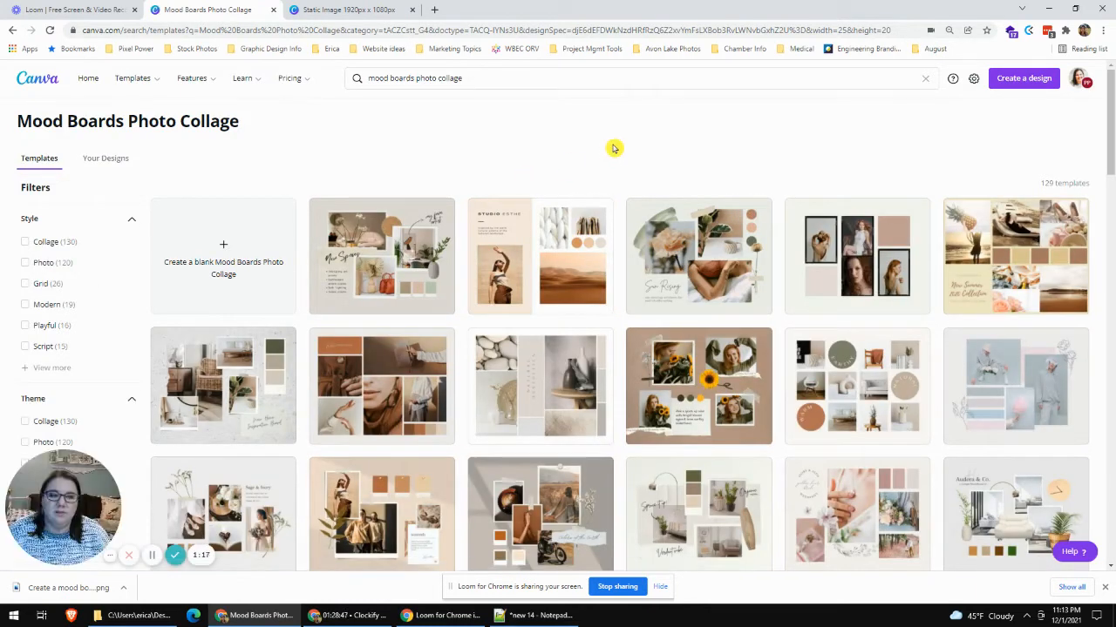
# - Browse the mood board photo collage templates and open the brown clean grid interior design one with the bed and plant photos
pyautogui.scroll(-1, 898, 107)
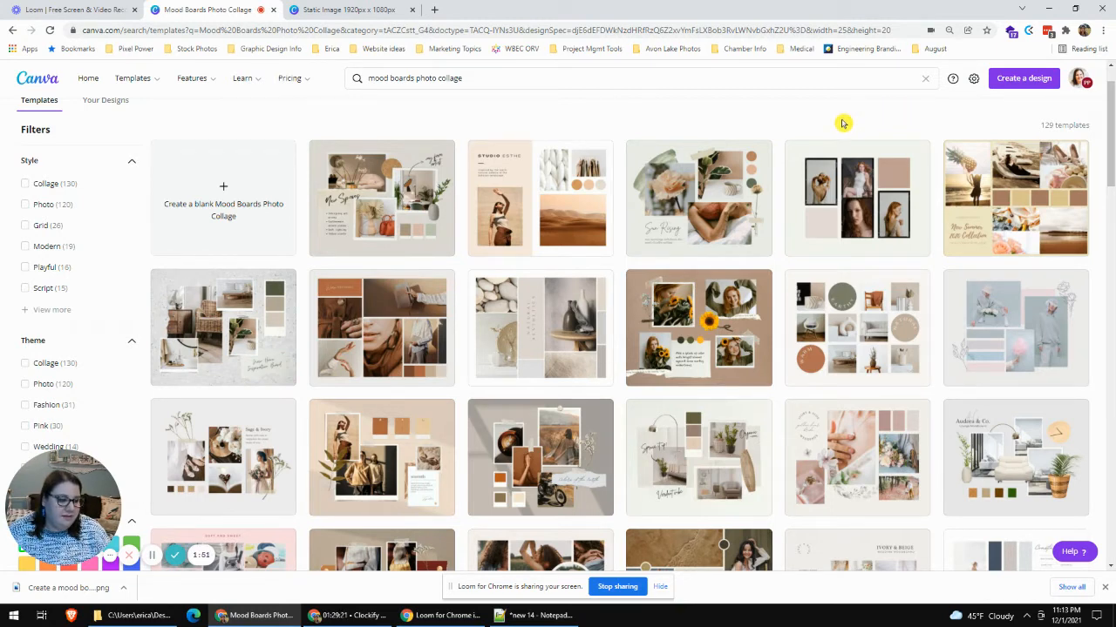
pyautogui.scroll(-1, 845, 154)
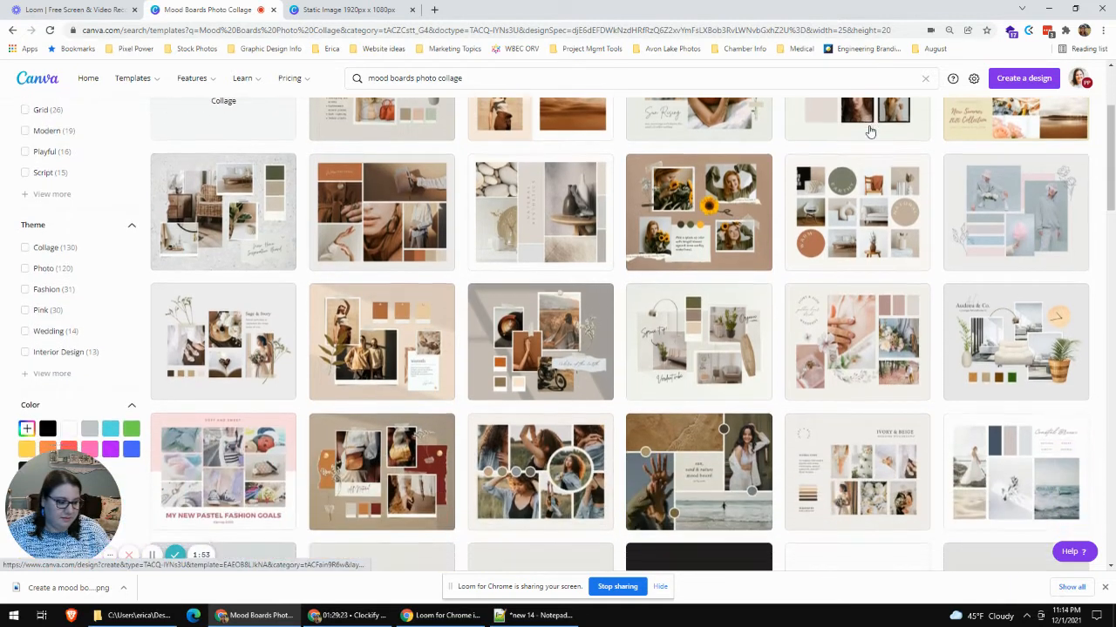
pyautogui.scroll(-1, 869, 131)
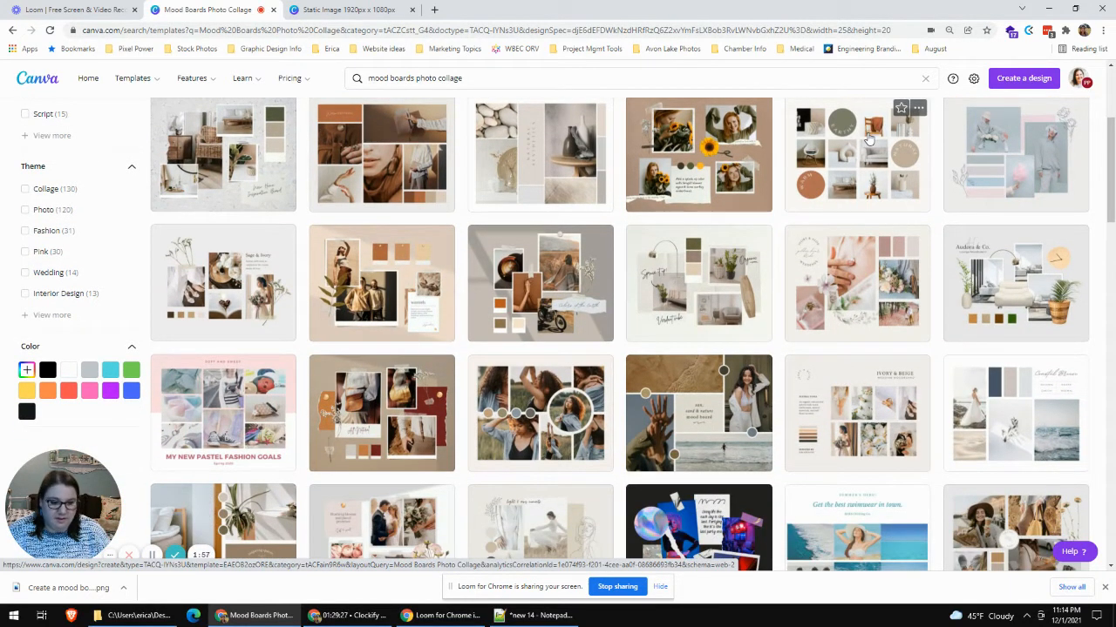
pyautogui.scroll(-1, 869, 140)
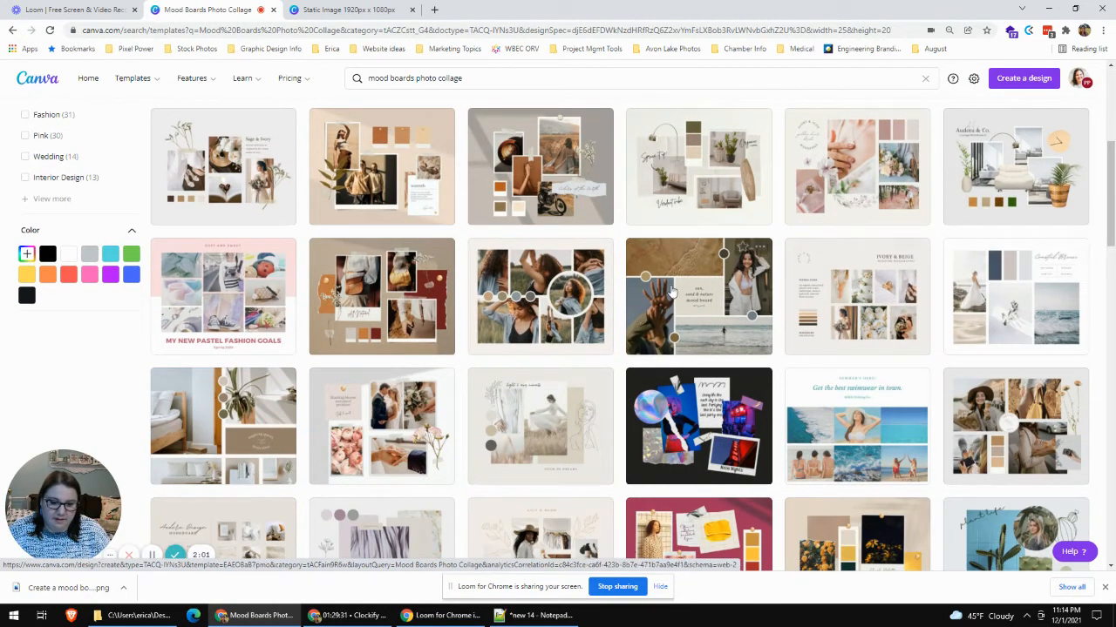
pyautogui.click(250, 407)
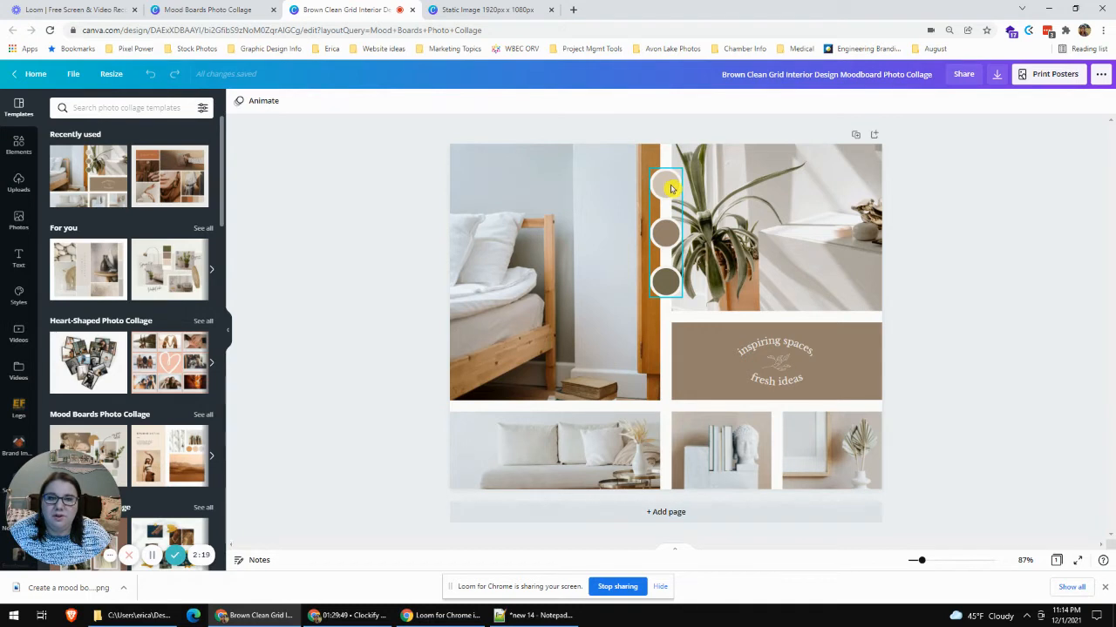
# - Recolor the uppermost of the three color circles with the dark red from the Pixel Power brand kit
pyautogui.click(671, 188)
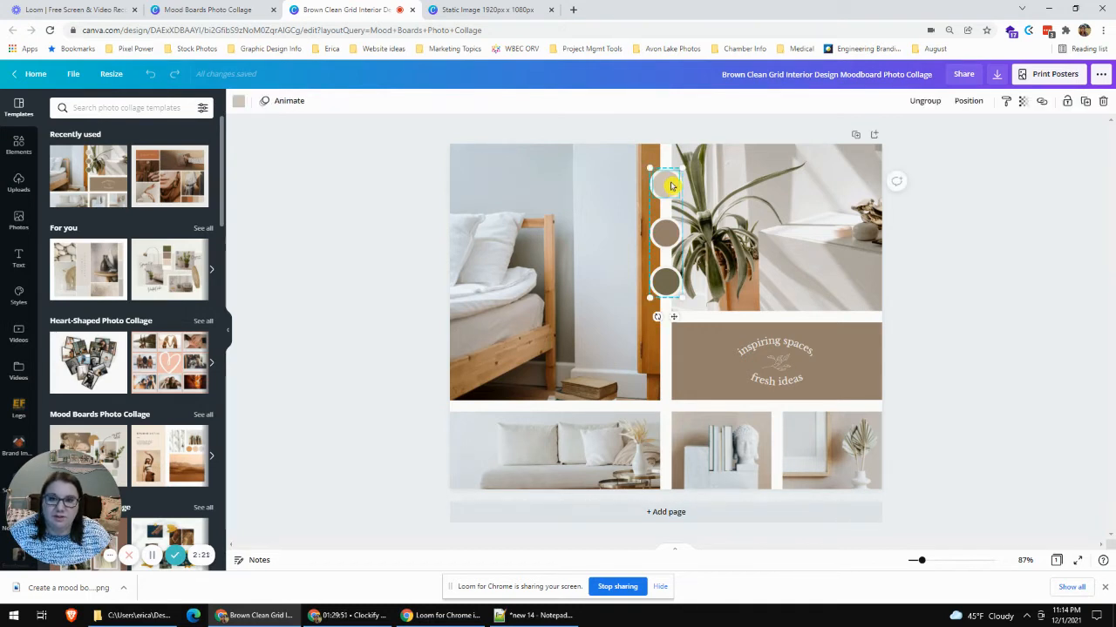
pyautogui.click(931, 266)
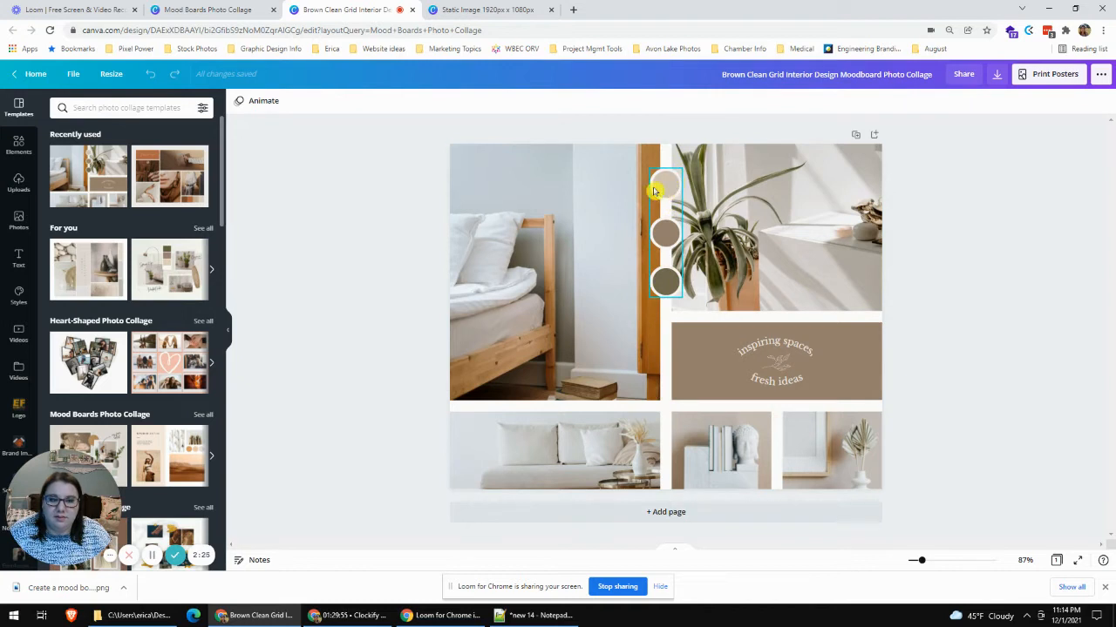
pyautogui.click(661, 184)
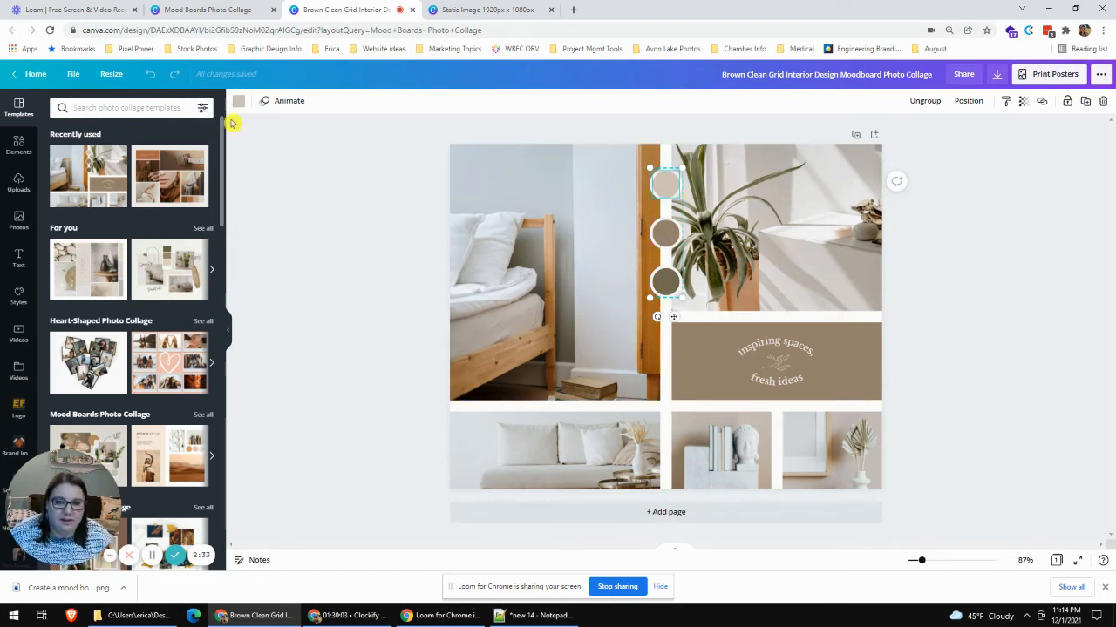
pyautogui.click(239, 103)
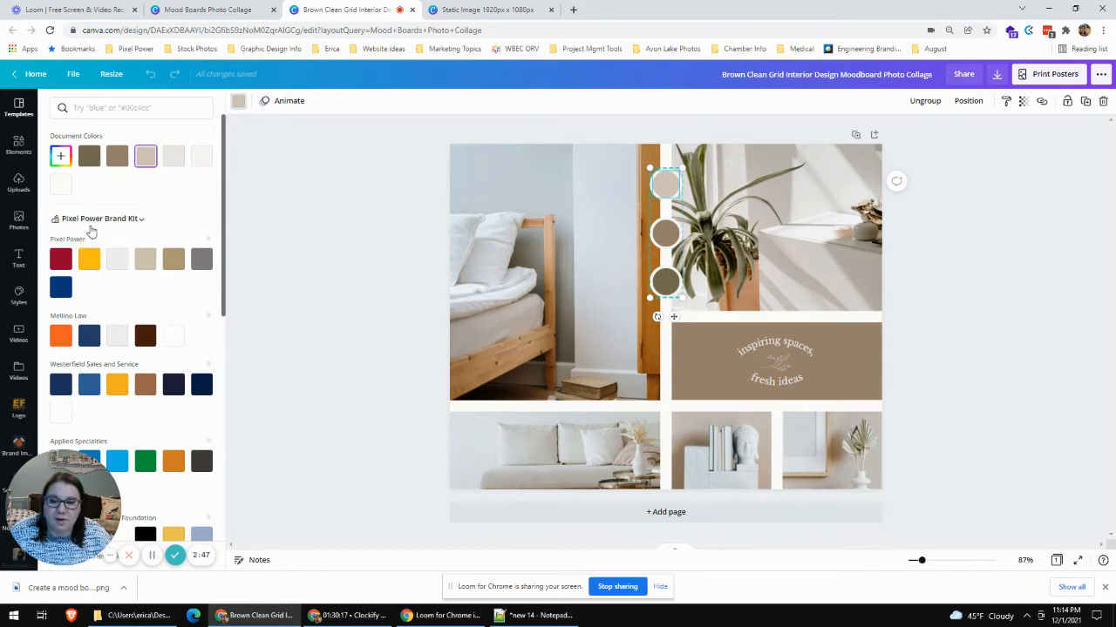
pyautogui.click(59, 263)
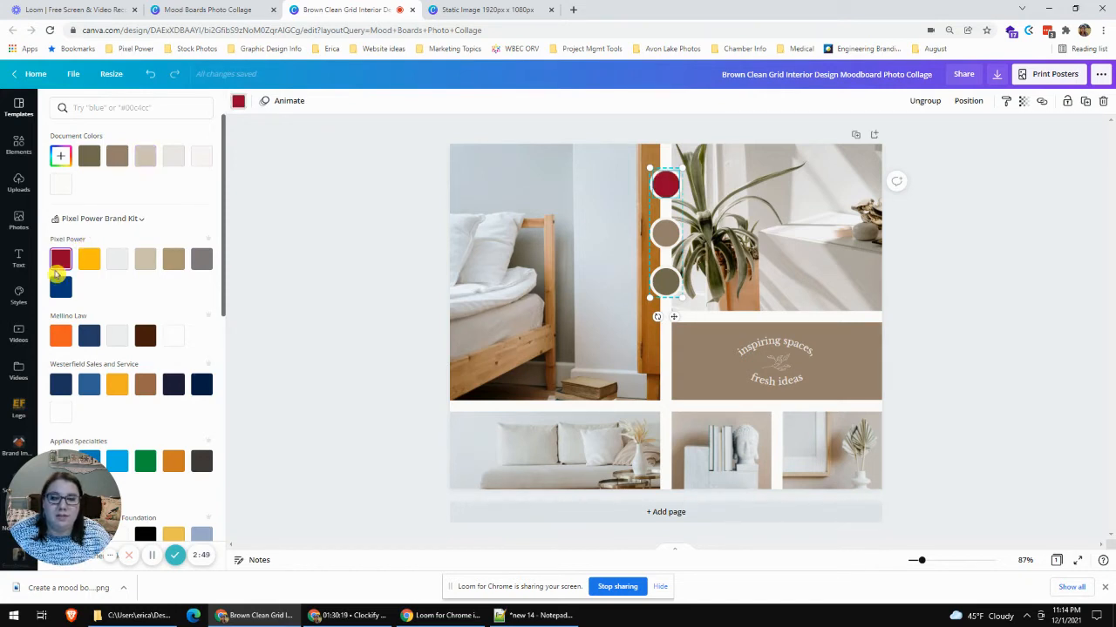
# - Recolor the middle circle yellow and the lowest circle dark blue using the Pixel Power brand colors, then deselect them
pyautogui.click(667, 236)
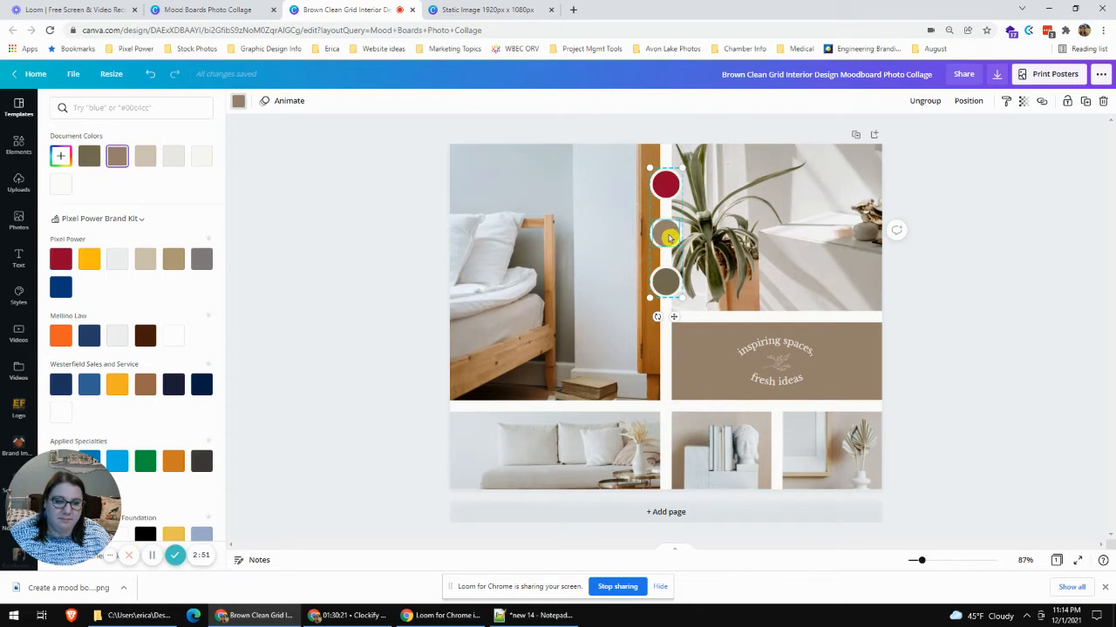
pyautogui.click(89, 259)
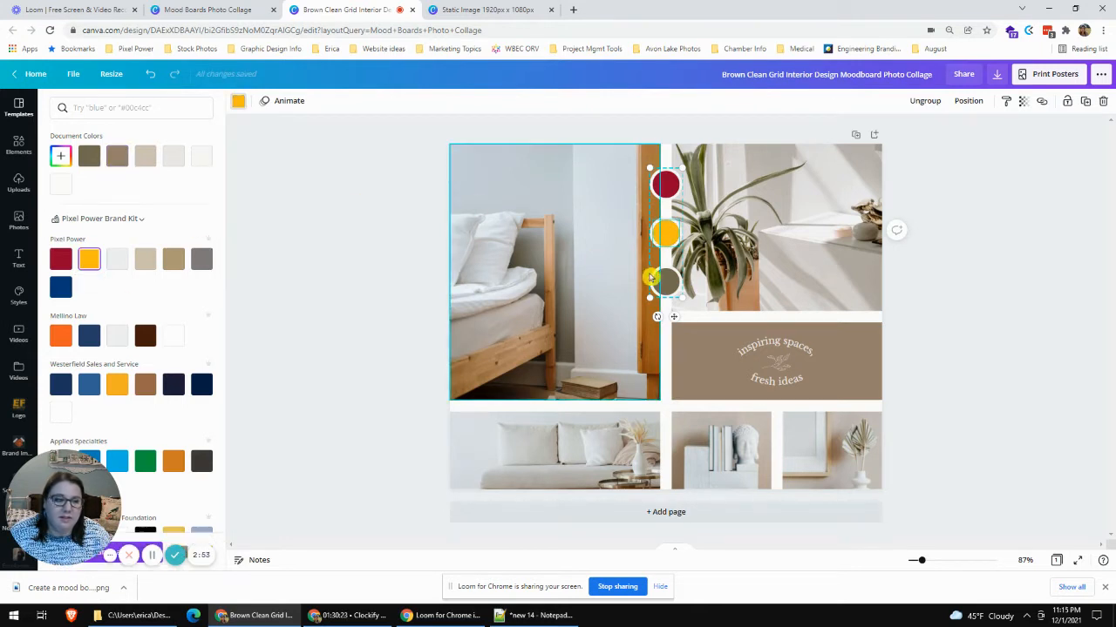
pyautogui.click(665, 281)
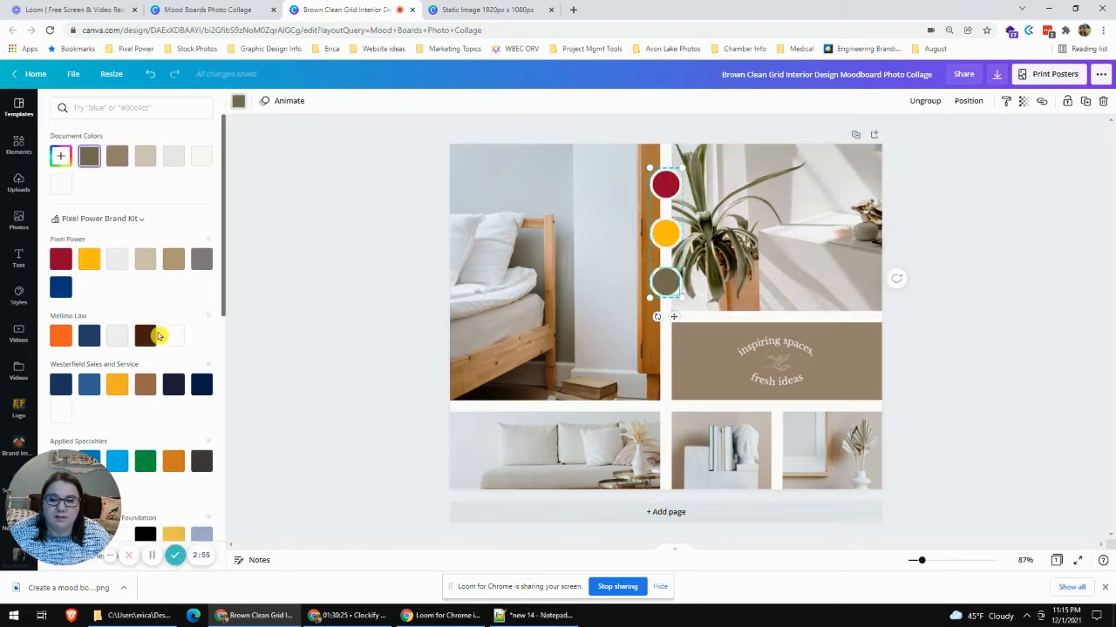
pyautogui.click(60, 288)
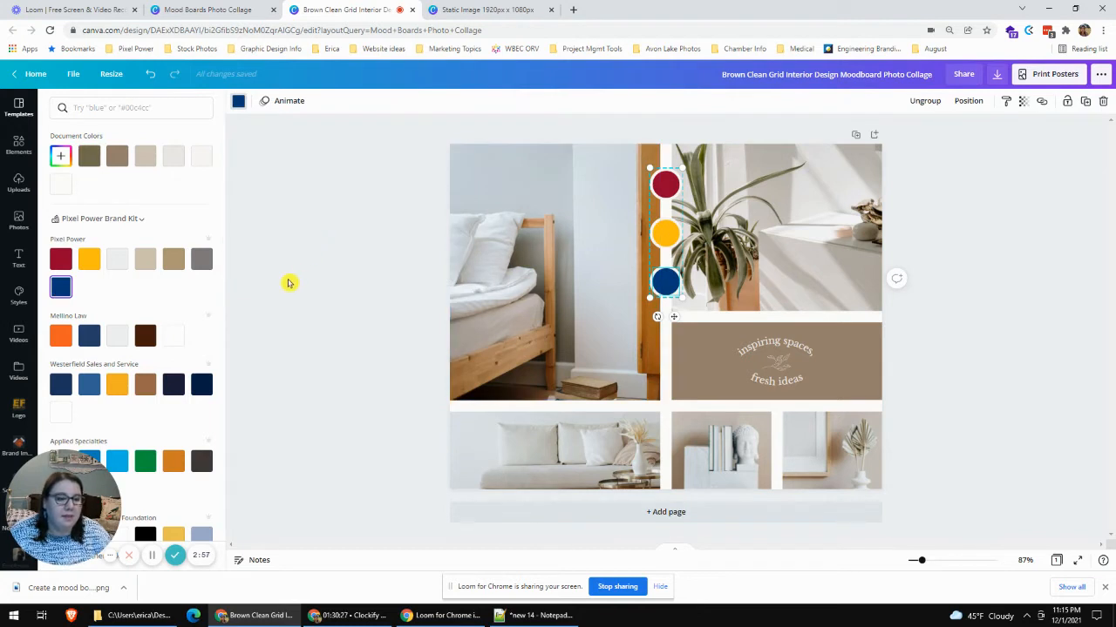
pyautogui.click(335, 227)
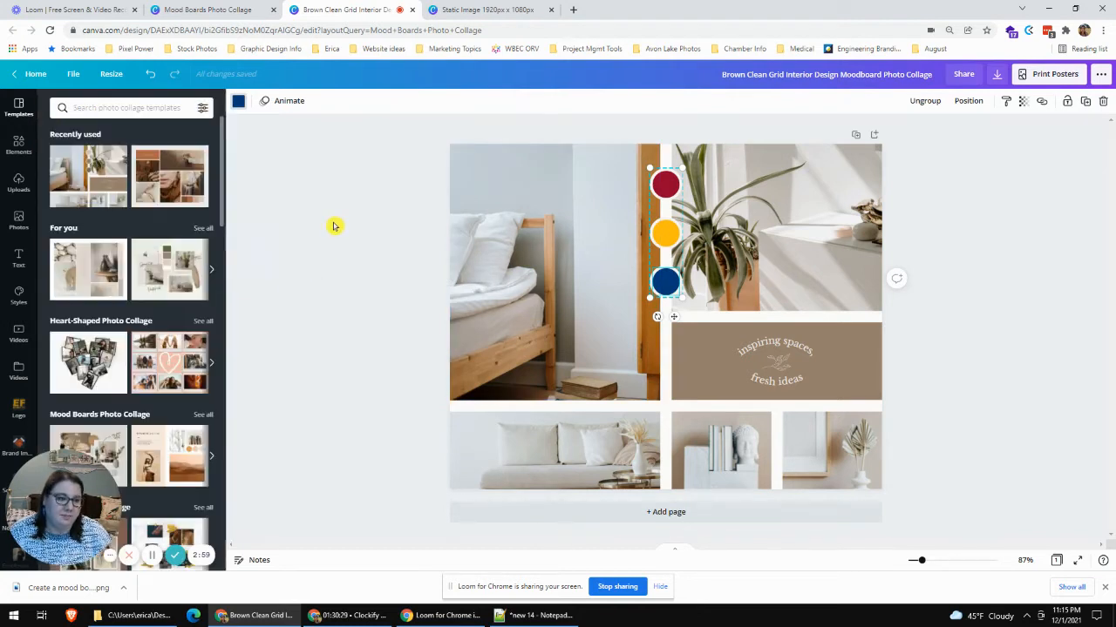
pyautogui.click(333, 226)
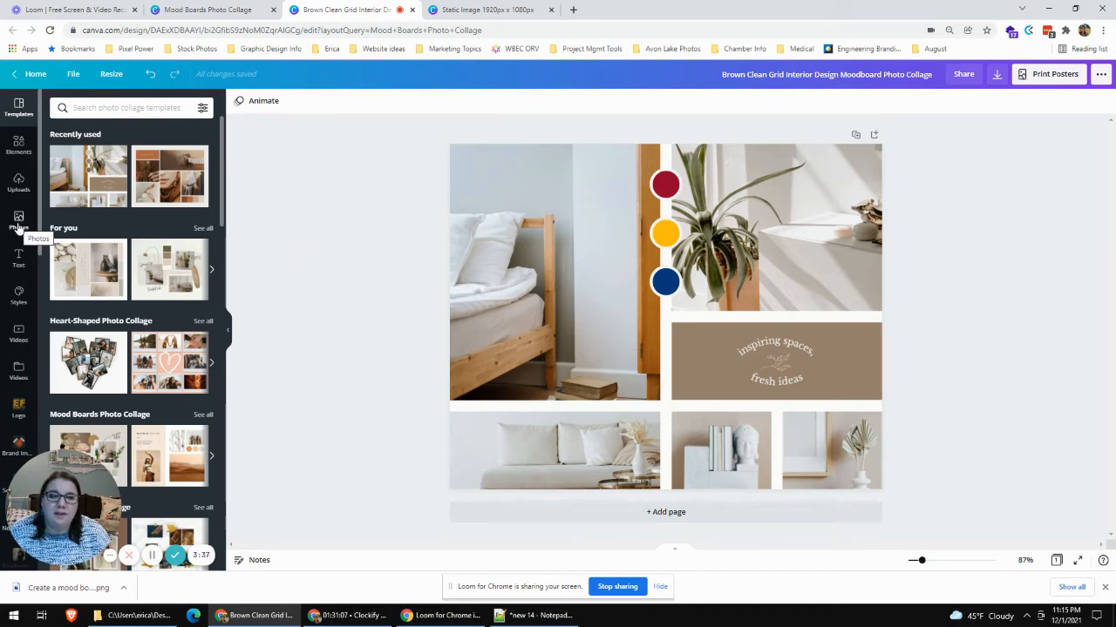
# - Open the images of the Branding Photos subfolder in the Pixel Power folder
pyautogui.click(19, 225)
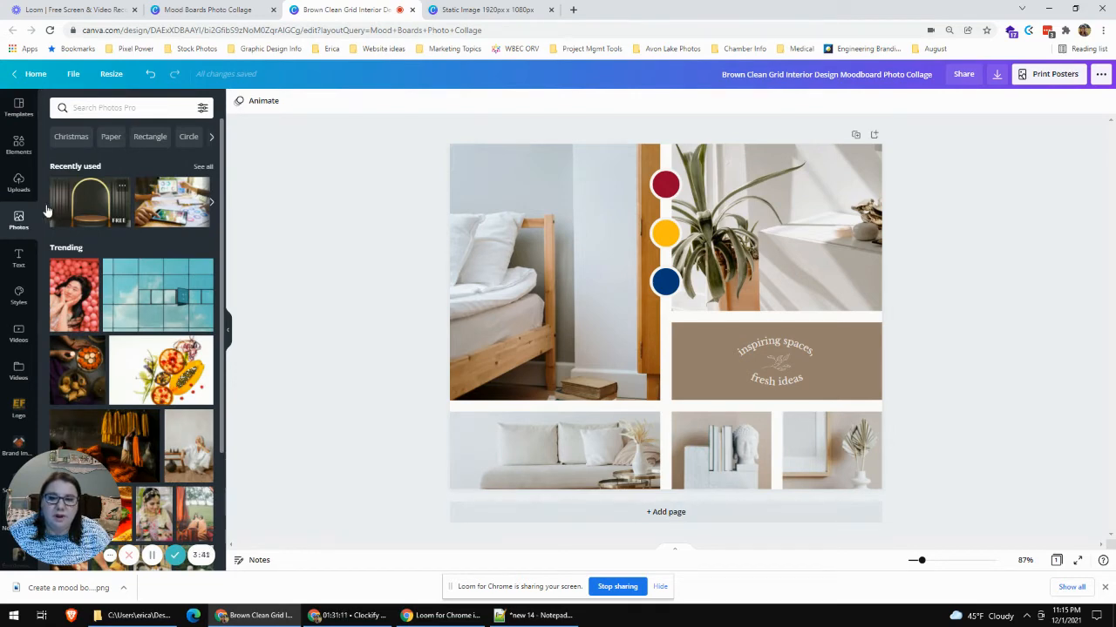
pyautogui.click(13, 184)
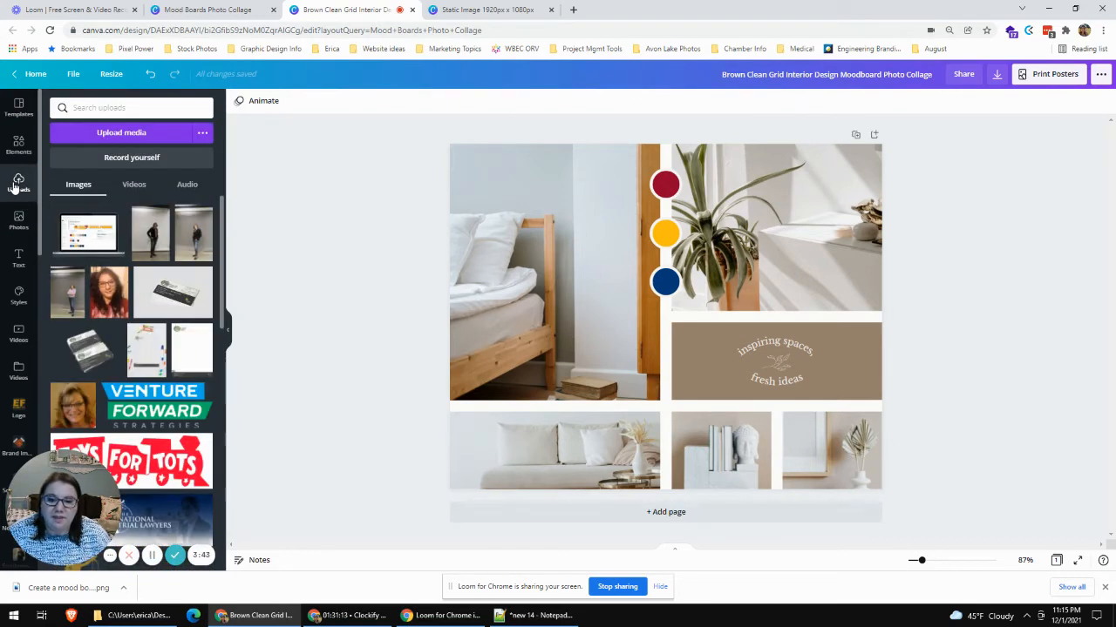
pyautogui.scroll(-5, 24, 244)
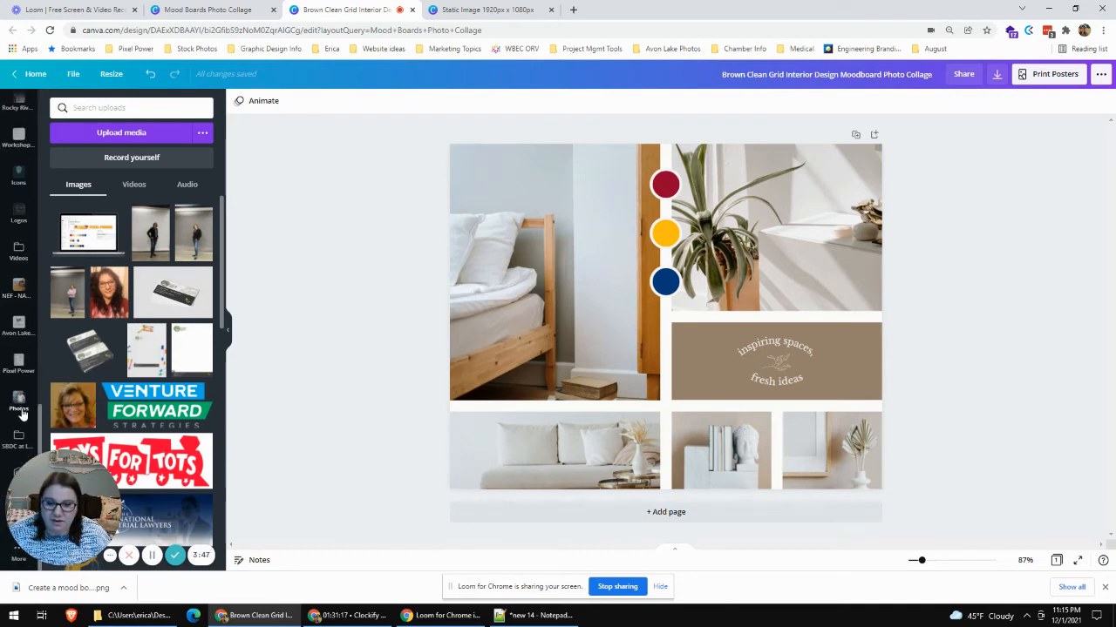
pyautogui.click(16, 364)
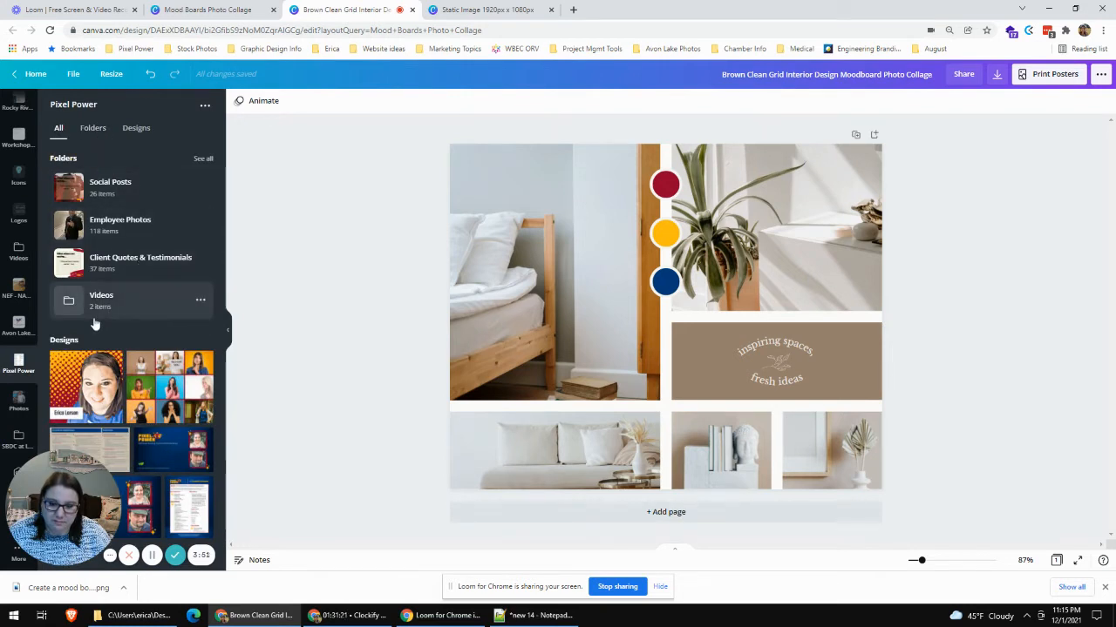
pyautogui.click(95, 129)
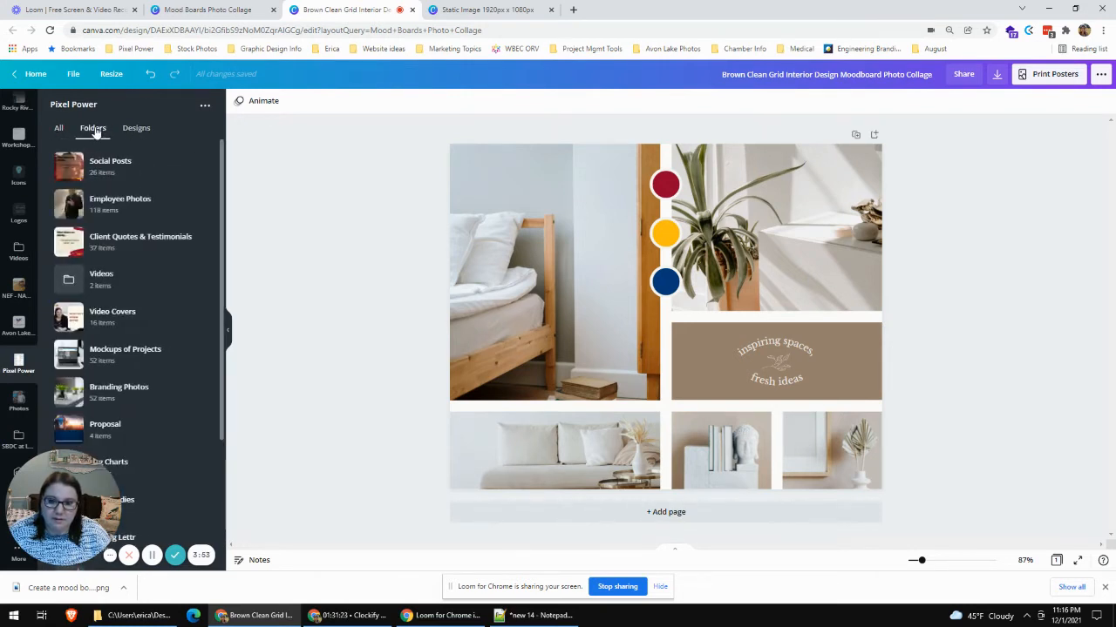
pyautogui.scroll(-3, 154, 170)
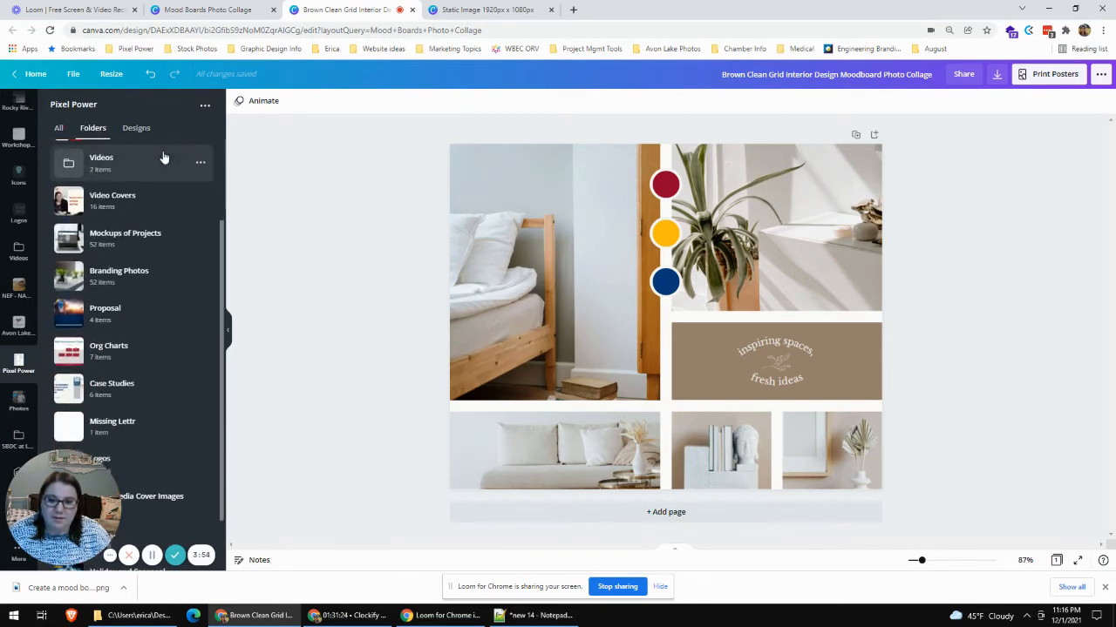
pyautogui.click(120, 278)
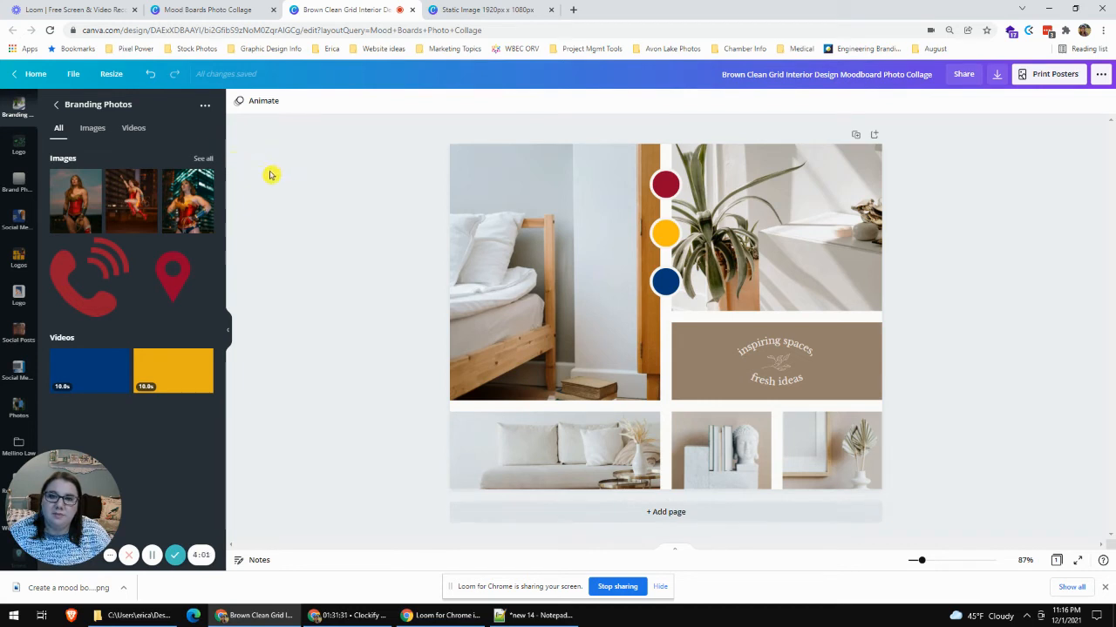
pyautogui.click(94, 131)
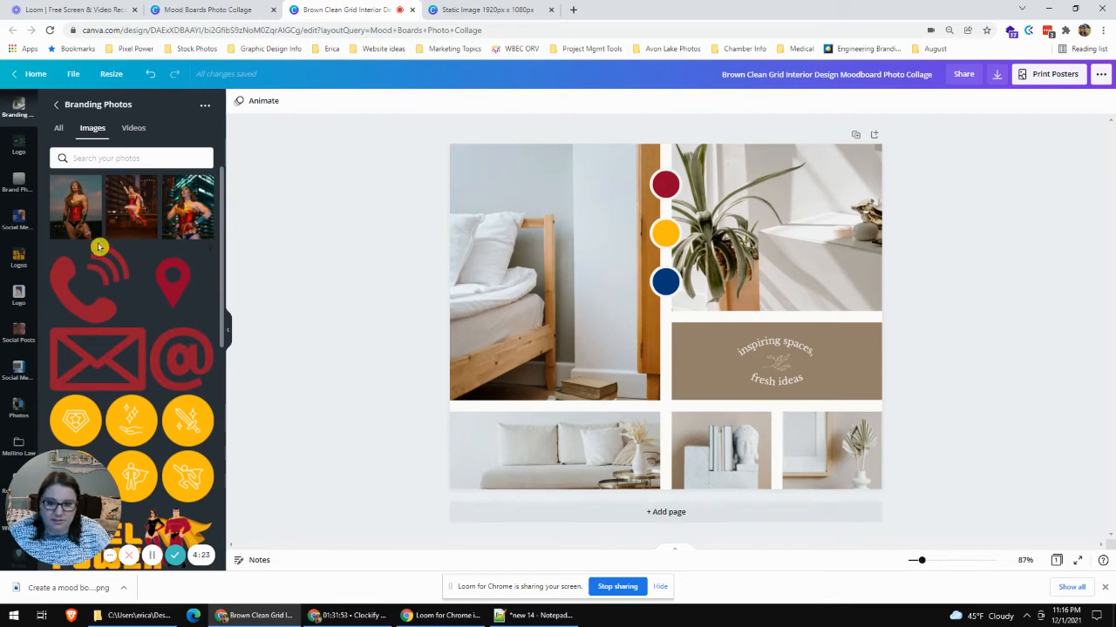
# - Replace the bed photo with the superheroine in front of city lights and the plant photo with the comic skyline image
pyautogui.moveTo(191, 214); pyautogui.dragTo(503, 236)
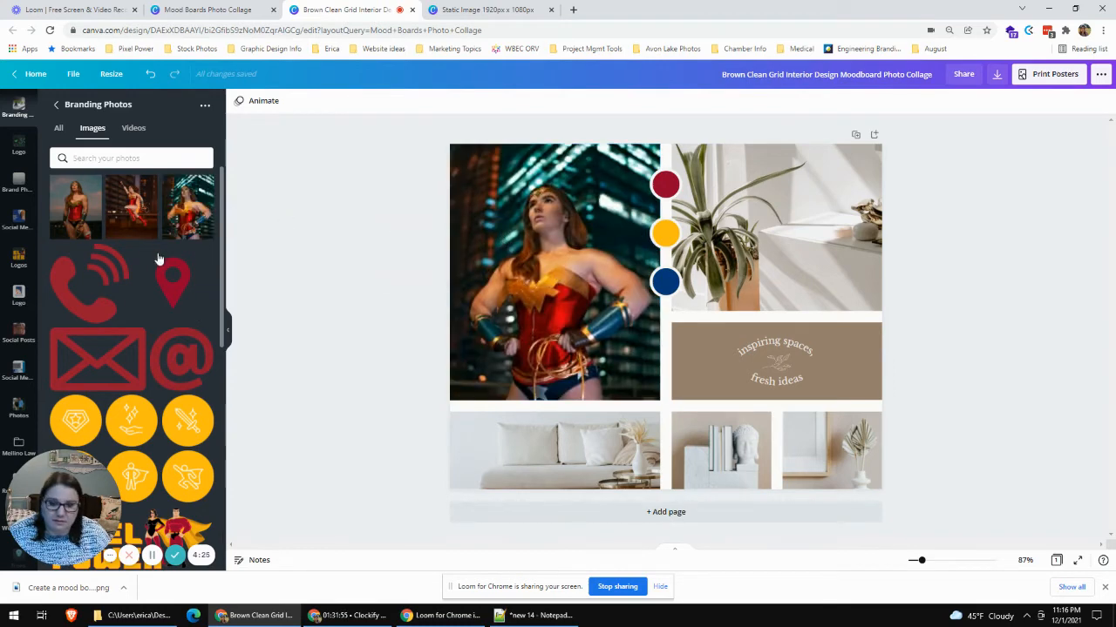
pyautogui.scroll(-7, 206, 211)
pyautogui.scroll(-2, 206, 211)
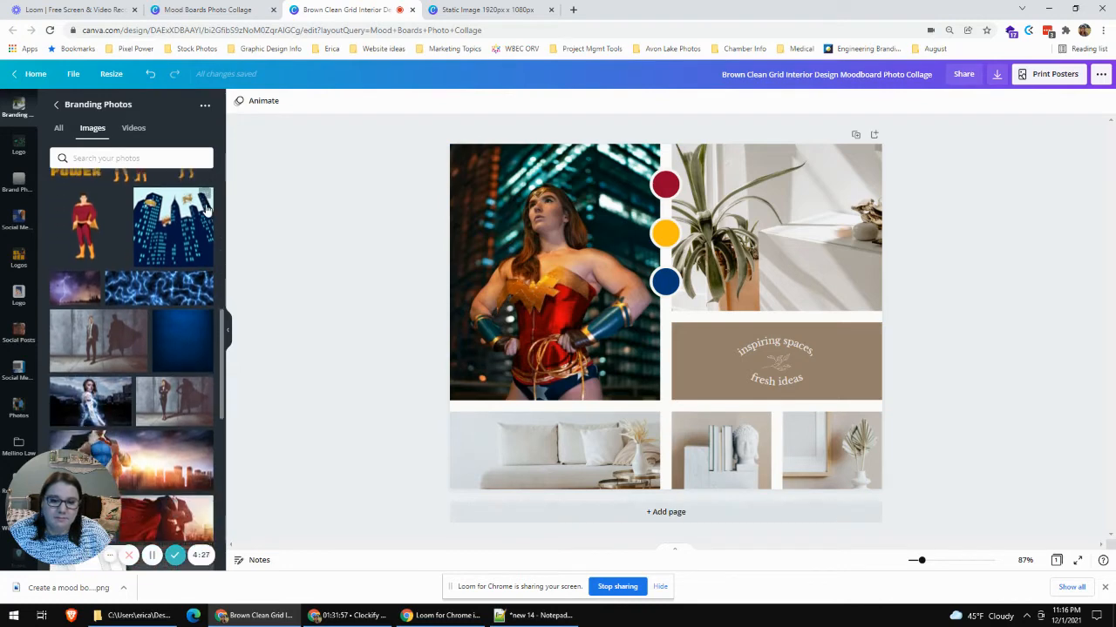
pyautogui.moveTo(192, 255); pyautogui.dragTo(726, 231)
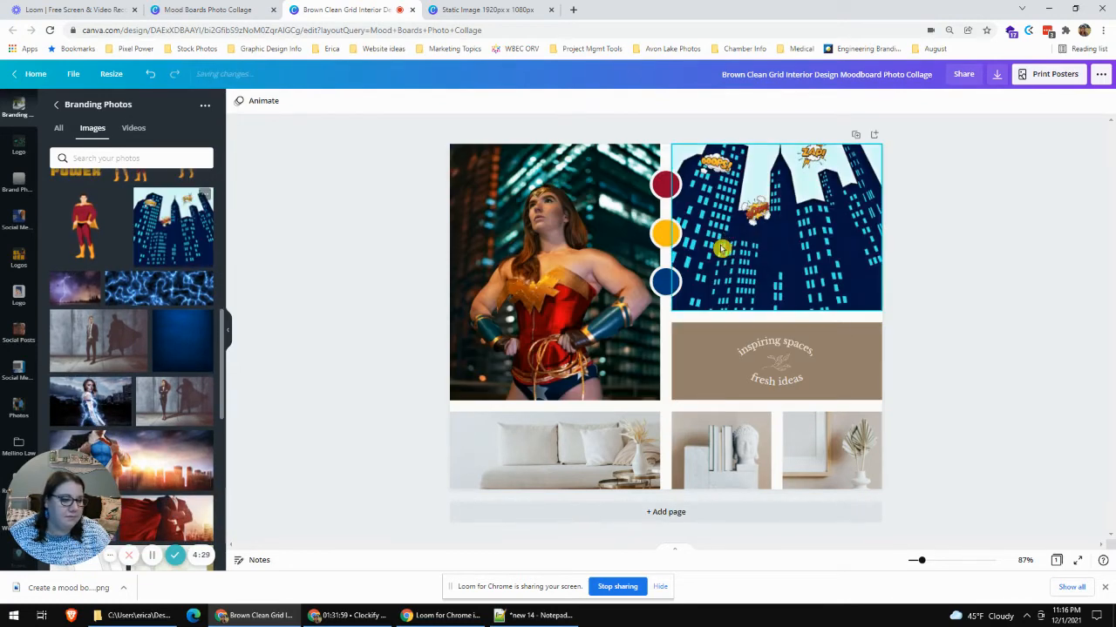
# - Try the blue lightning image on the brown rectangle and delete the "inspiring spaces, fresh ideas" text group from it
pyautogui.moveTo(147, 293); pyautogui.dragTo(728, 349)
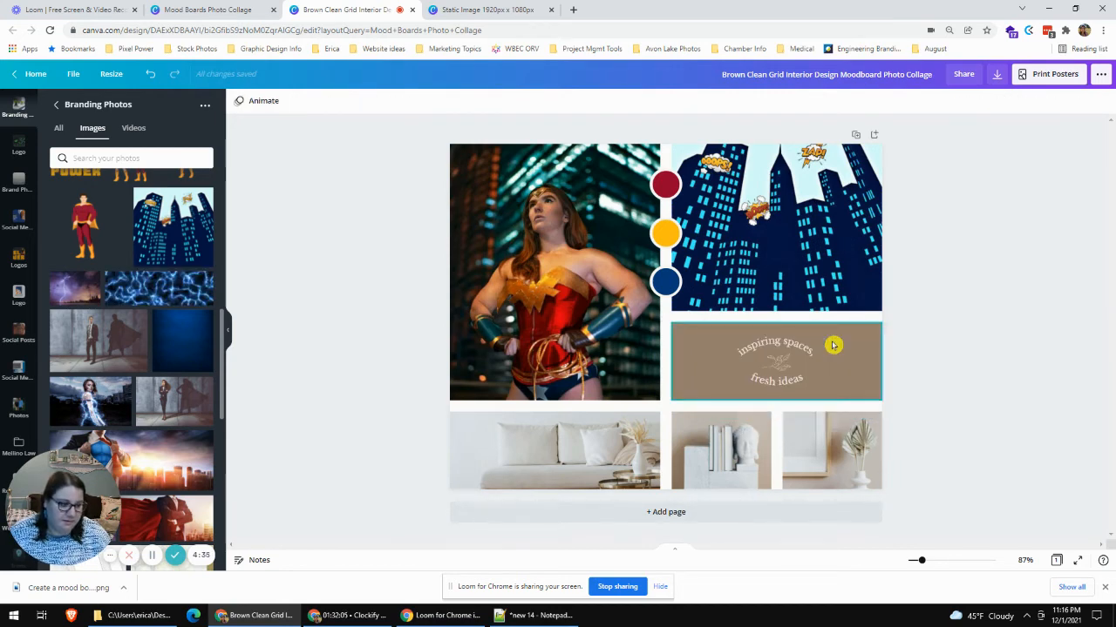
pyautogui.click(784, 358)
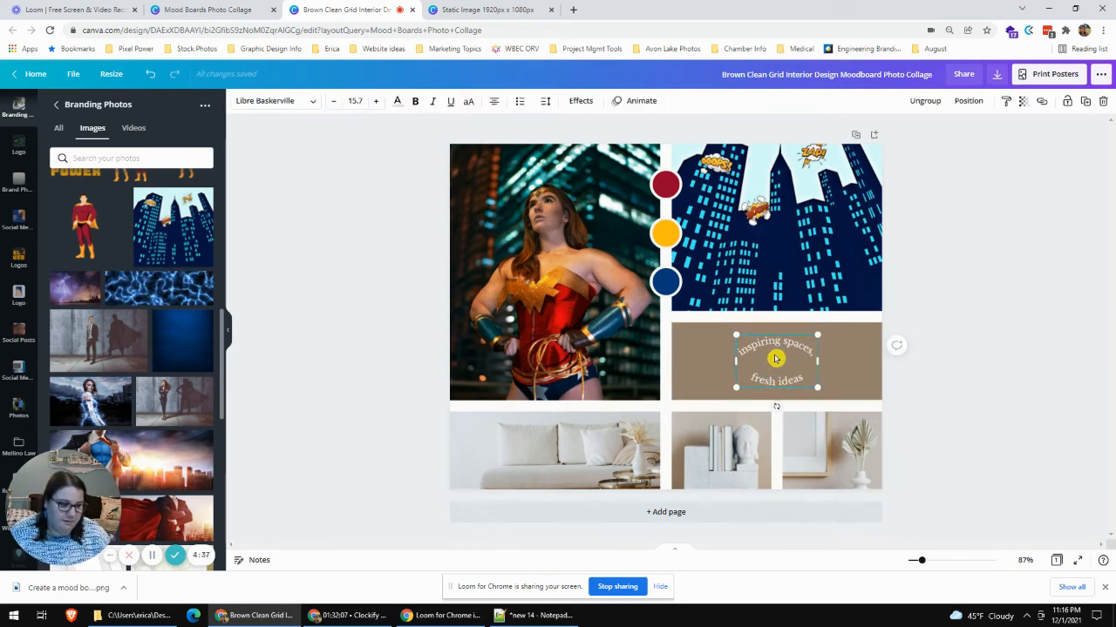
pyautogui.press('Delete')
# - Place the plain dark blue background image over the brown rectangle, lining up its edge with the skyline photo above
pyautogui.click(805, 366)
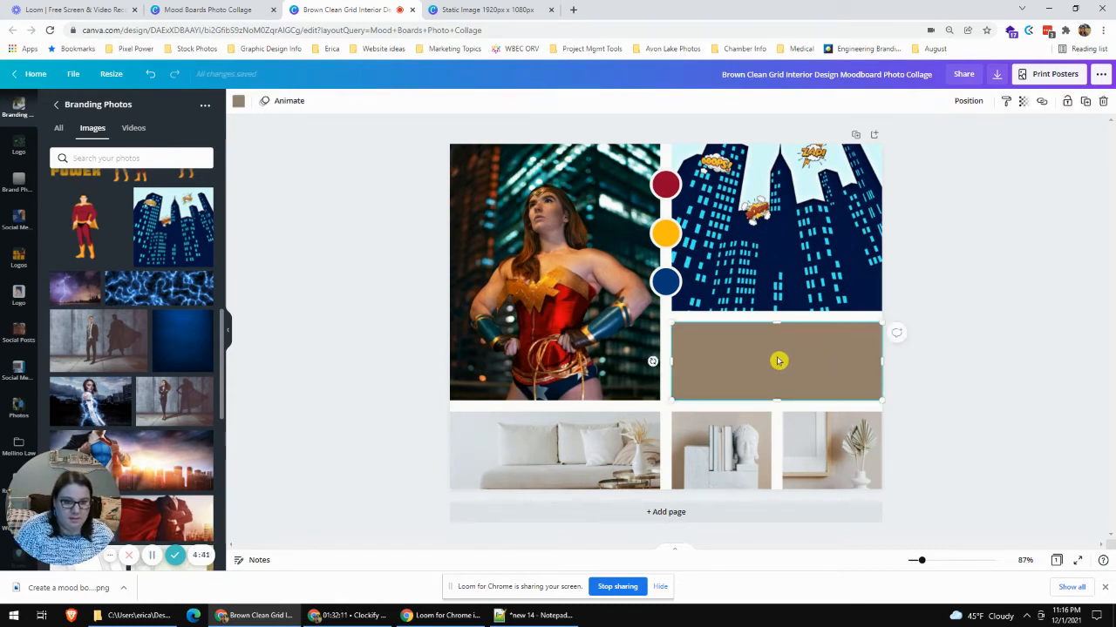
pyautogui.moveTo(803, 359)
pyautogui.mouseDown()
pyautogui.moveTo(818, 360)
pyautogui.moveTo(798, 355)
pyautogui.mouseUp()
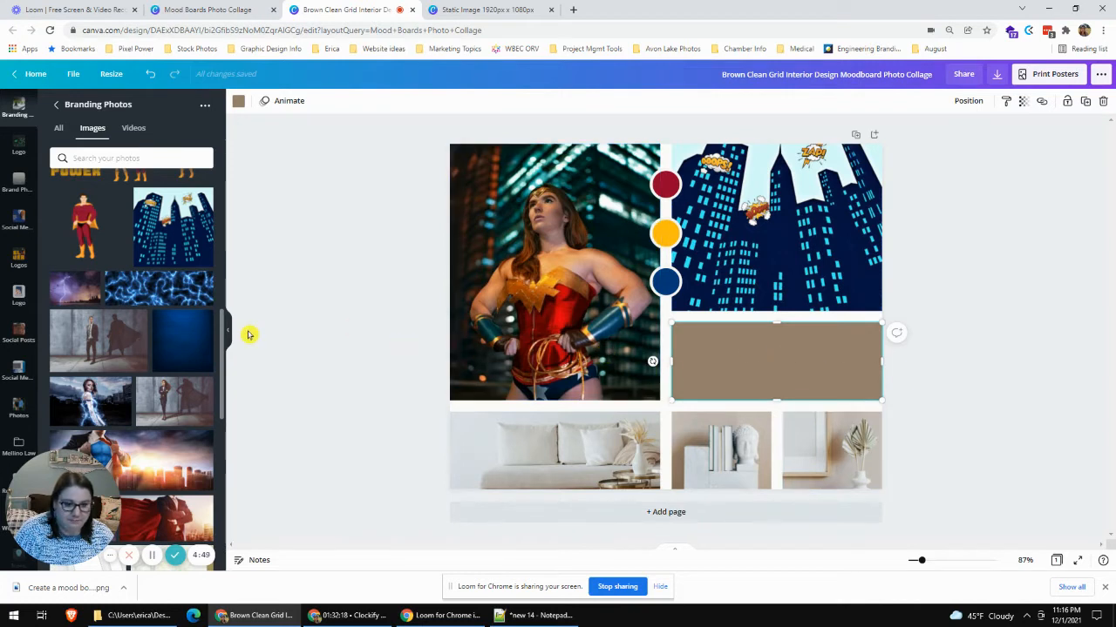
pyautogui.moveTo(178, 330); pyautogui.dragTo(705, 342)
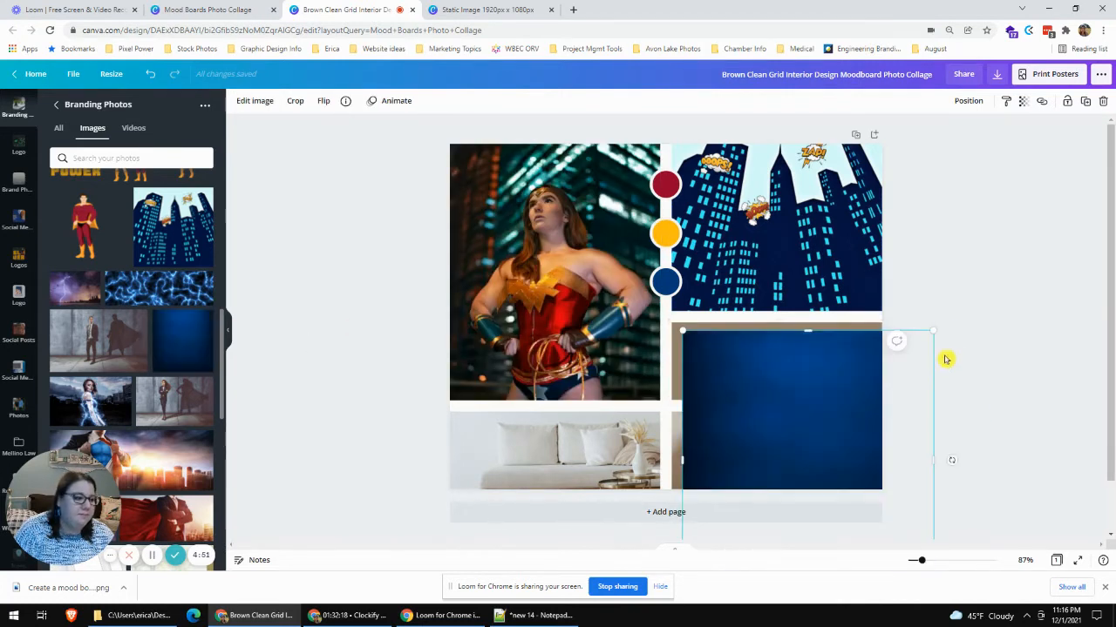
pyautogui.click(1003, 332)
pyautogui.click(779, 323)
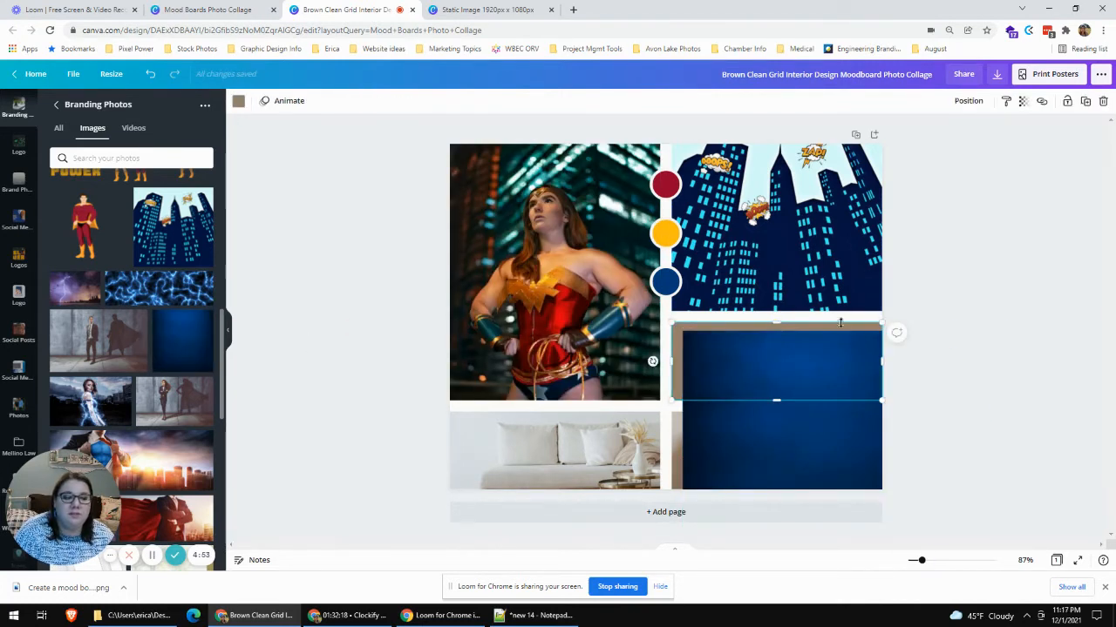
pyautogui.moveTo(858, 362); pyautogui.dragTo(745, 332)
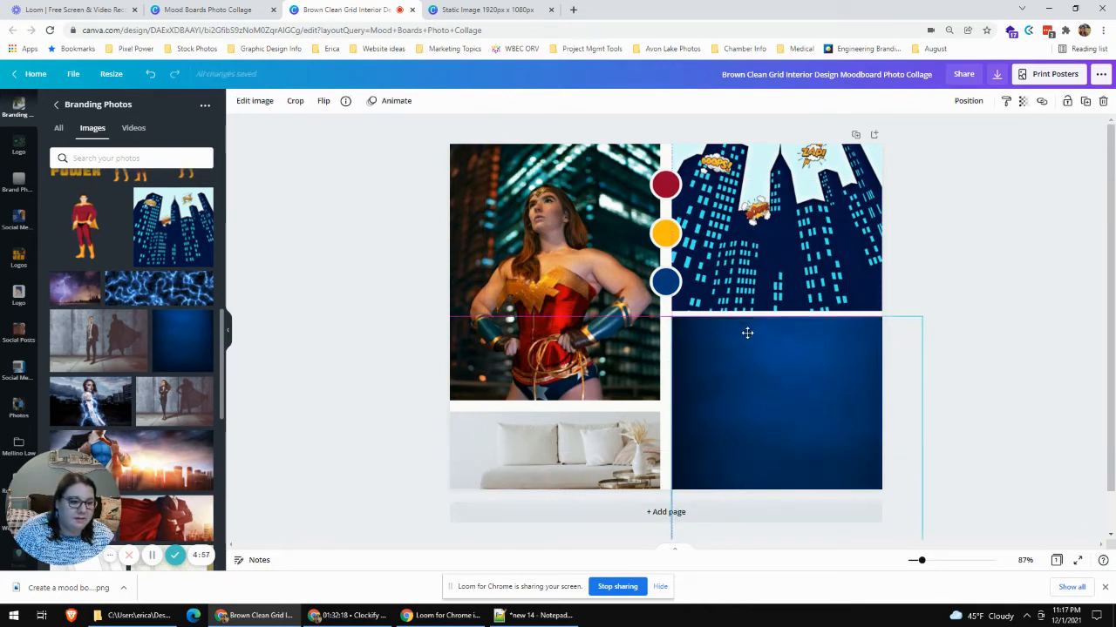
# - Crop the dark blue image's lower edge and outer side so it covers only the brown rectangle's area, then deselect it
pyautogui.scroll(-1, 871, 484)
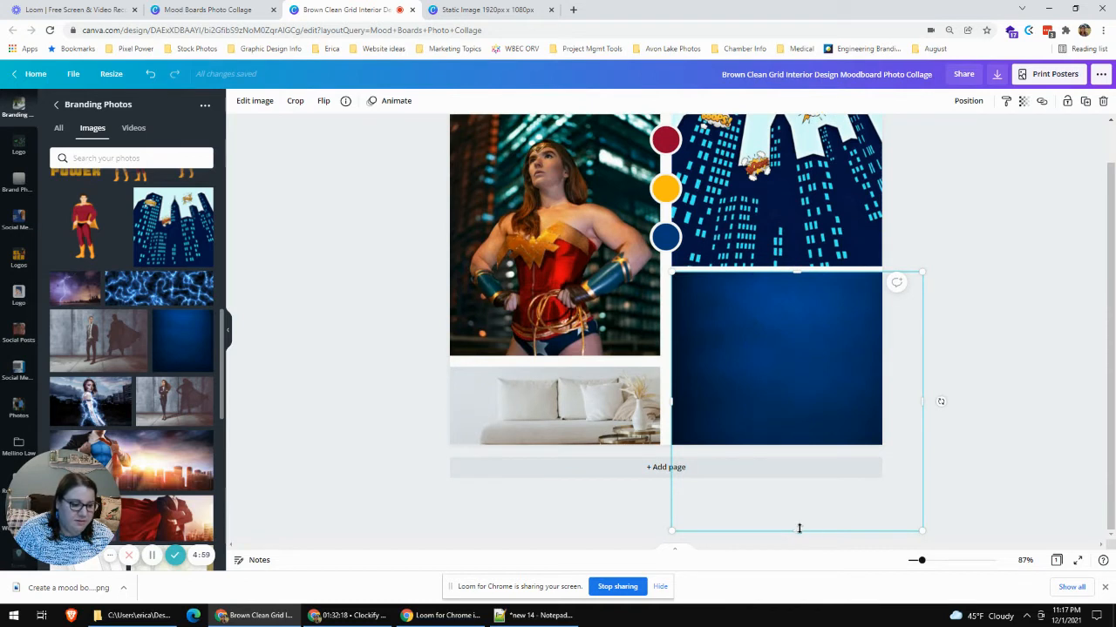
pyautogui.moveTo(796, 529); pyautogui.dragTo(788, 401)
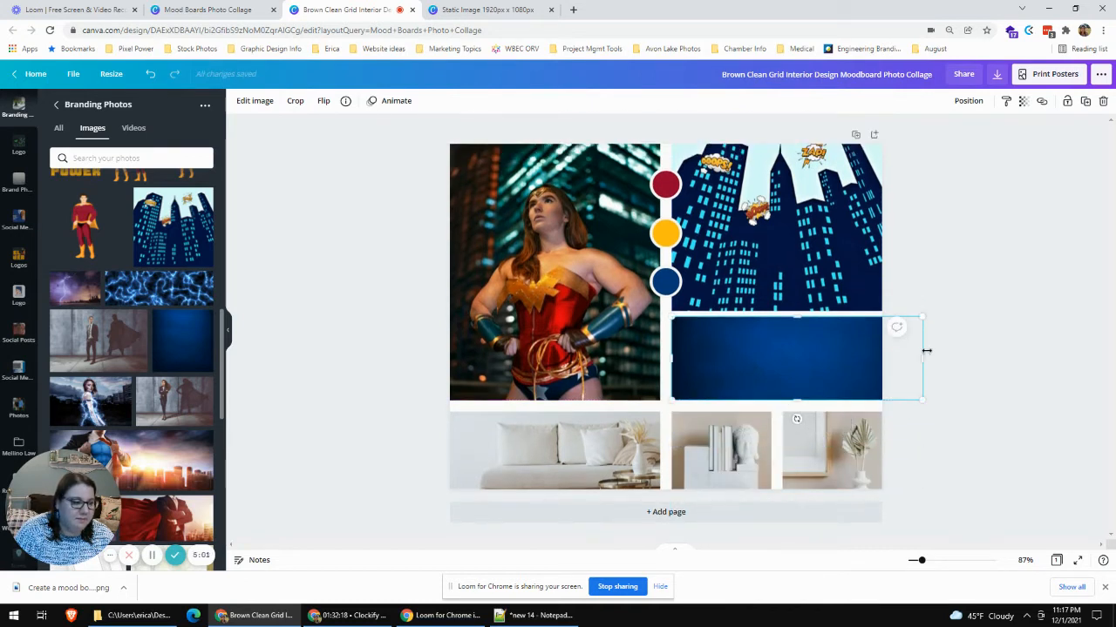
pyautogui.moveTo(922, 357); pyautogui.dragTo(892, 364)
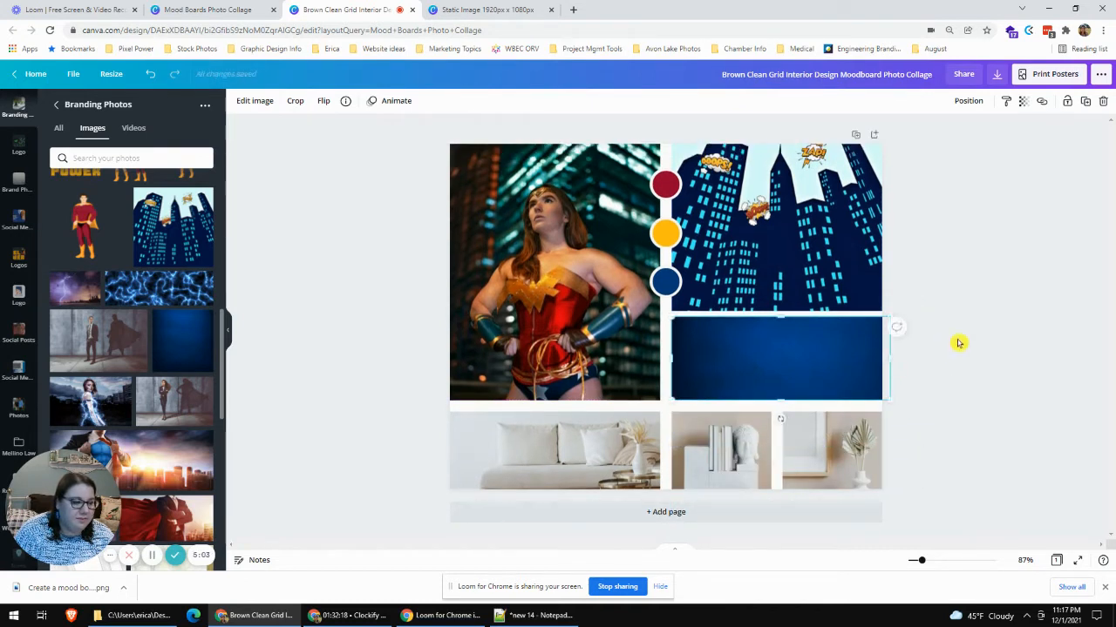
pyautogui.click(968, 366)
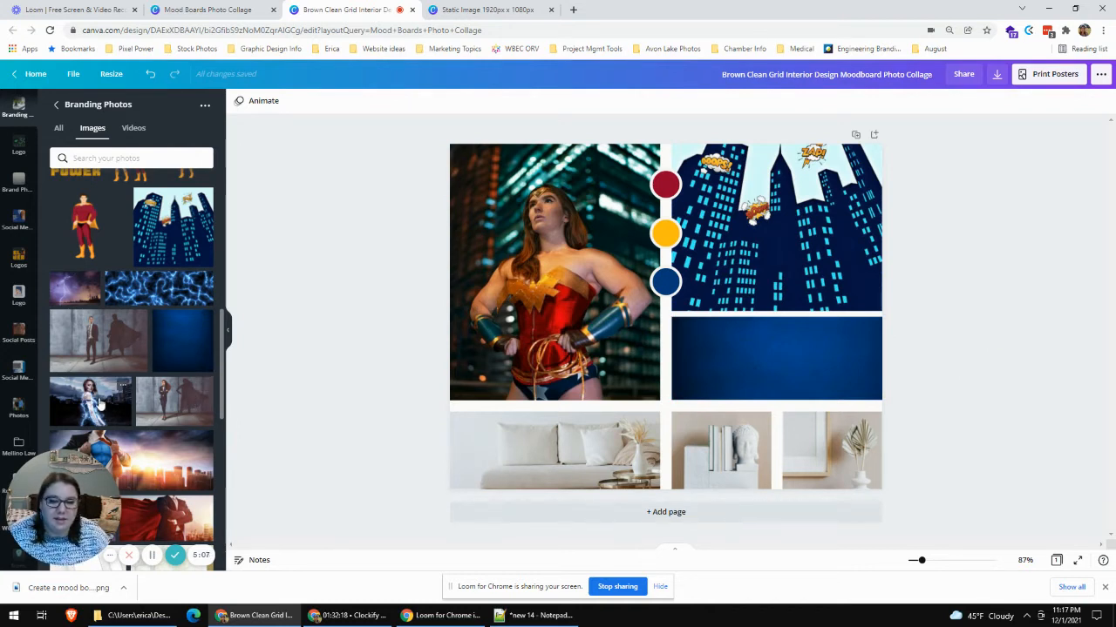
# - Replace the sofa photo with blue lightning, the bookshelf photo with the glowing woman, and the vase photo with the red-caped man
pyautogui.moveTo(102, 405); pyautogui.dragTo(540, 455)
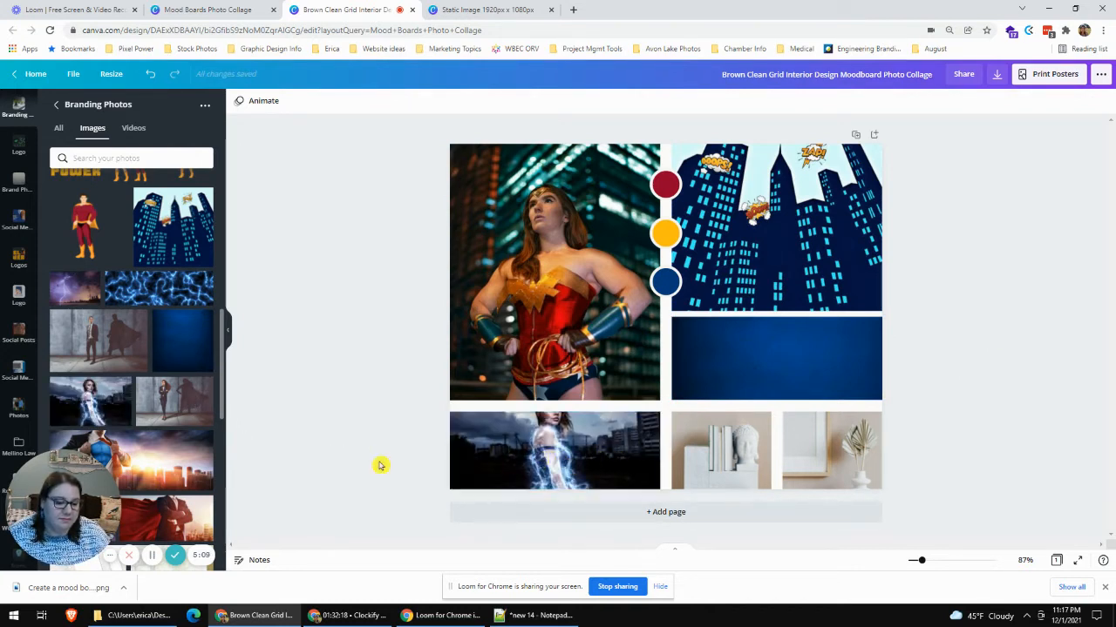
pyautogui.moveTo(89, 406); pyautogui.dragTo(709, 443)
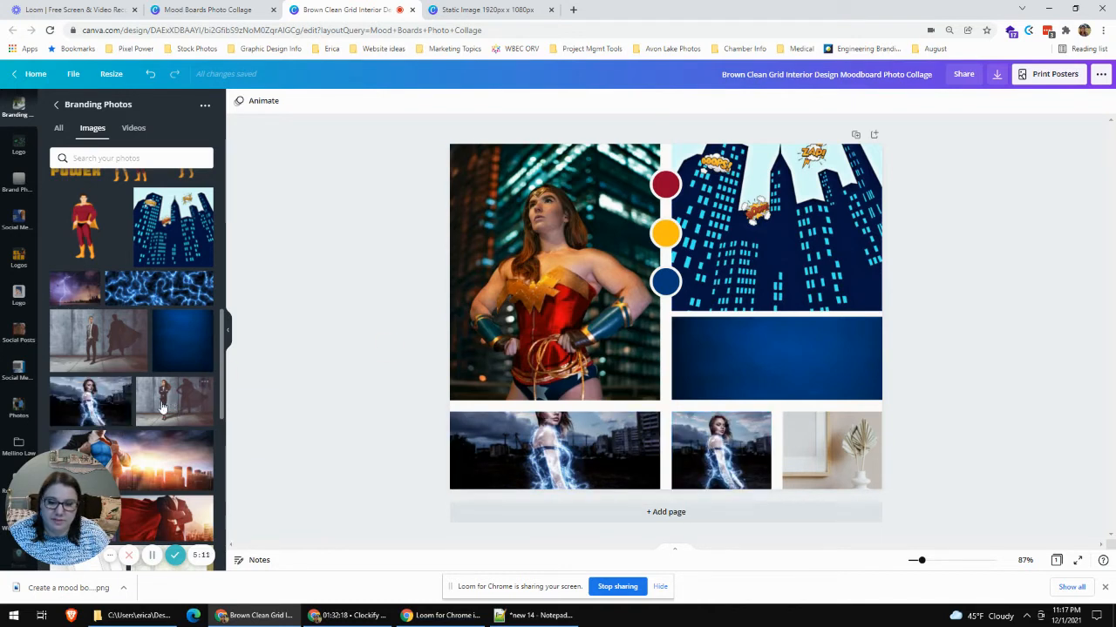
pyautogui.scroll(-1, 160, 388)
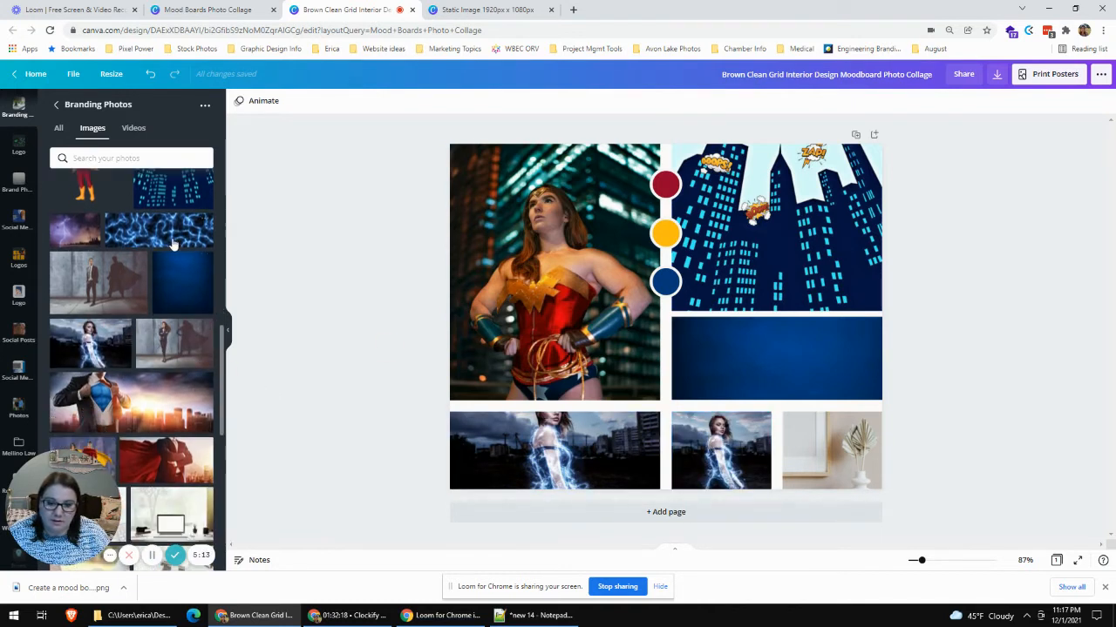
pyautogui.moveTo(173, 232); pyautogui.dragTo(577, 438)
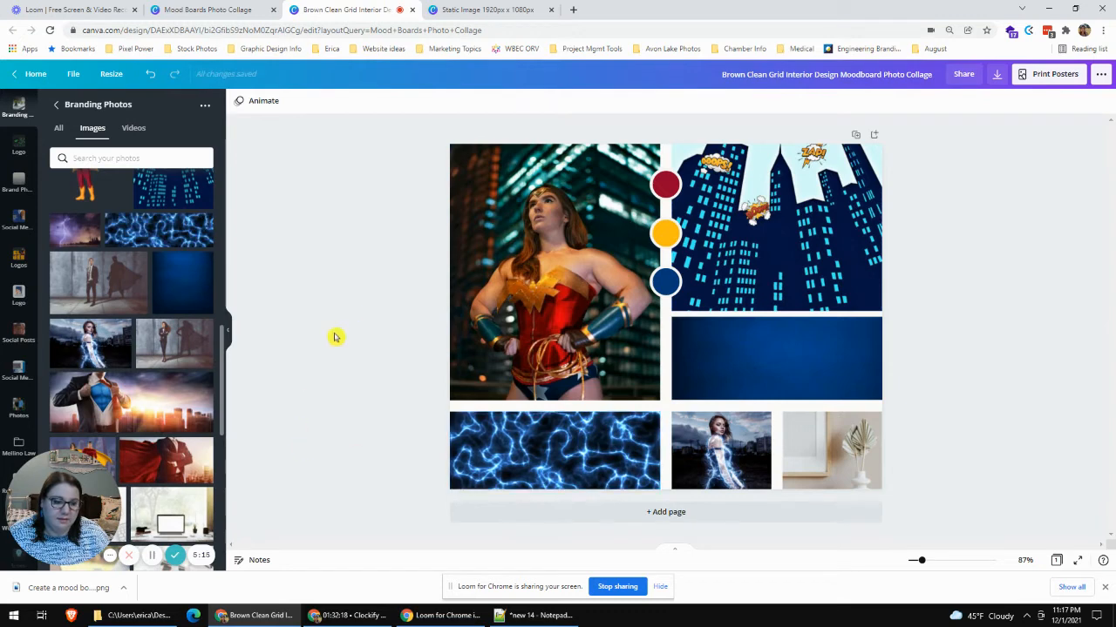
pyautogui.scroll(-2, 140, 322)
pyautogui.moveTo(166, 355); pyautogui.dragTo(830, 433)
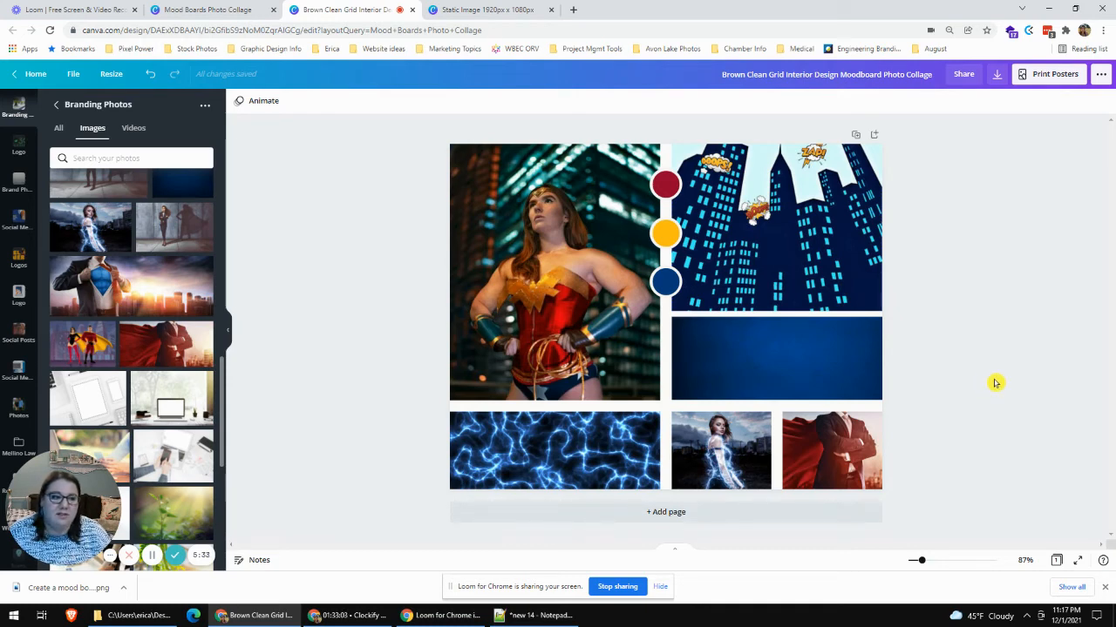
# - Duplicate the mood board page and open the color choices for the uppermost circle on page 2
pyautogui.click(856, 137)
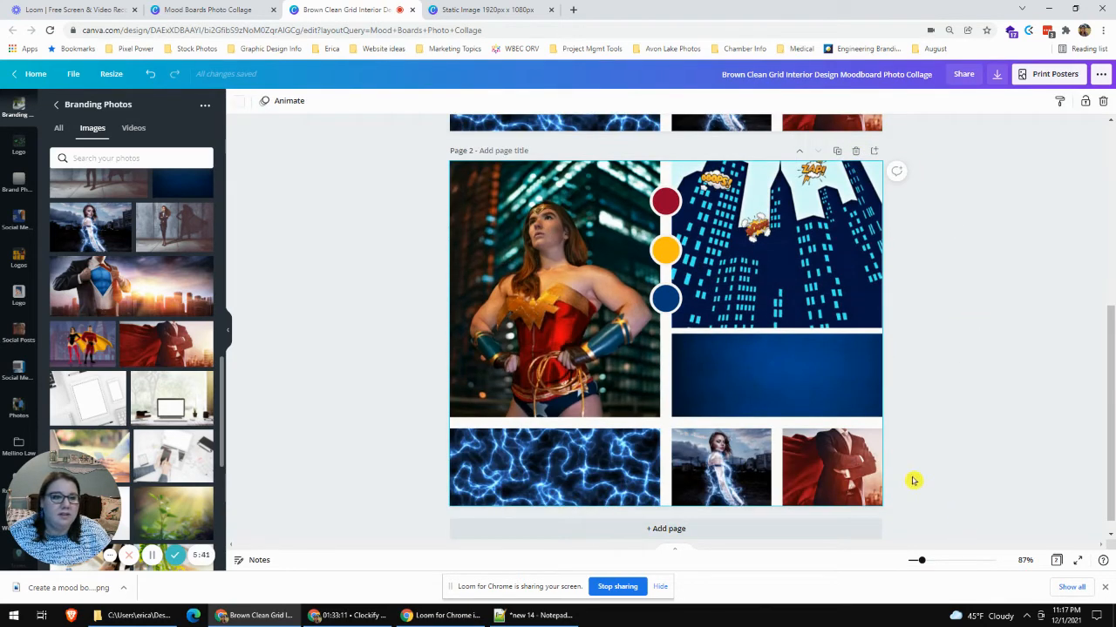
pyautogui.click(666, 202)
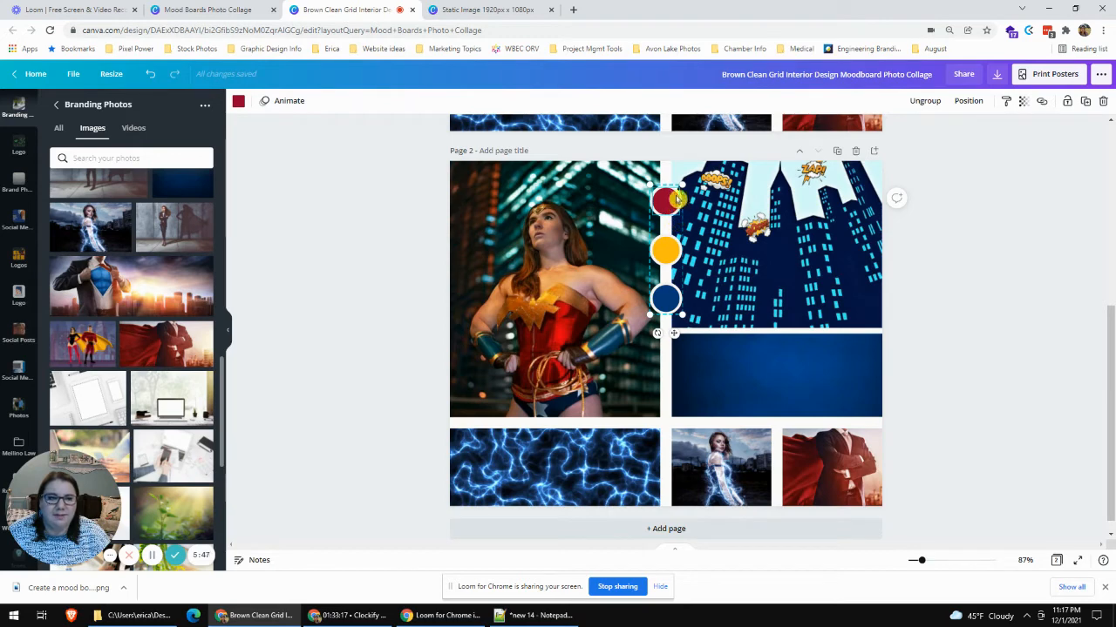
pyautogui.click(241, 103)
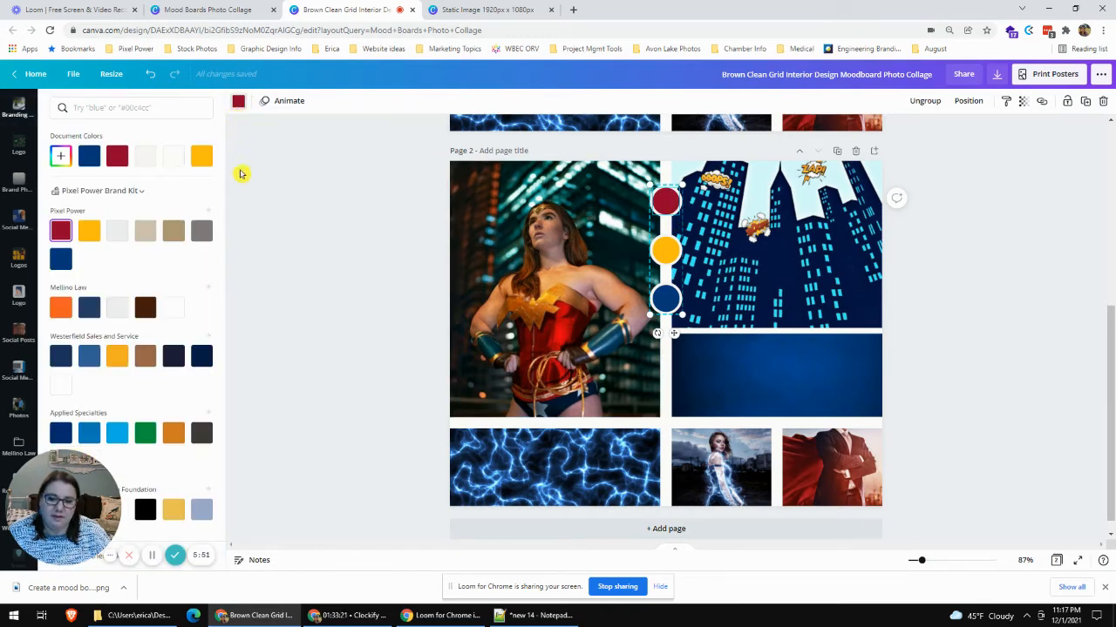
pyautogui.scroll(-8, 184, 294)
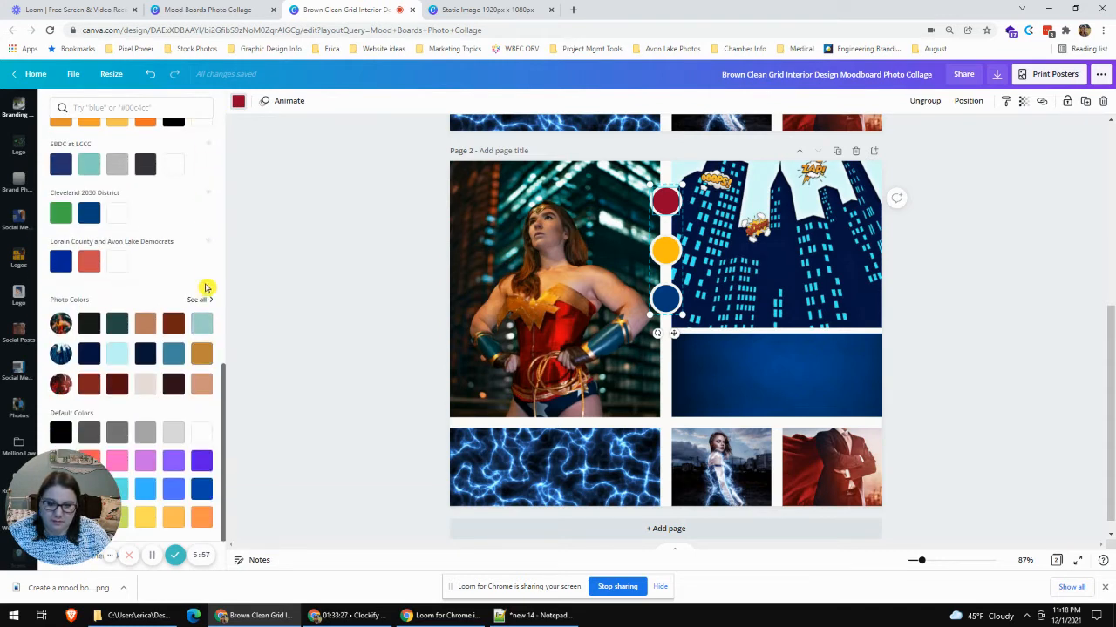
pyautogui.scroll(8, 207, 266)
pyautogui.scroll(1, 207, 267)
pyautogui.click(137, 108)
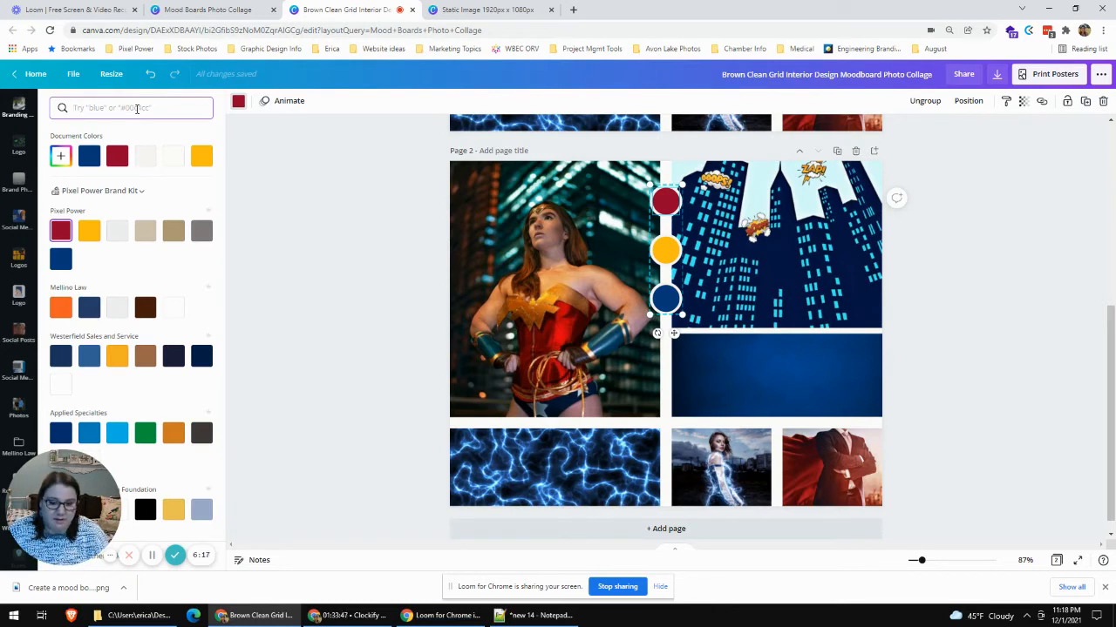
pyautogui.write('blues')
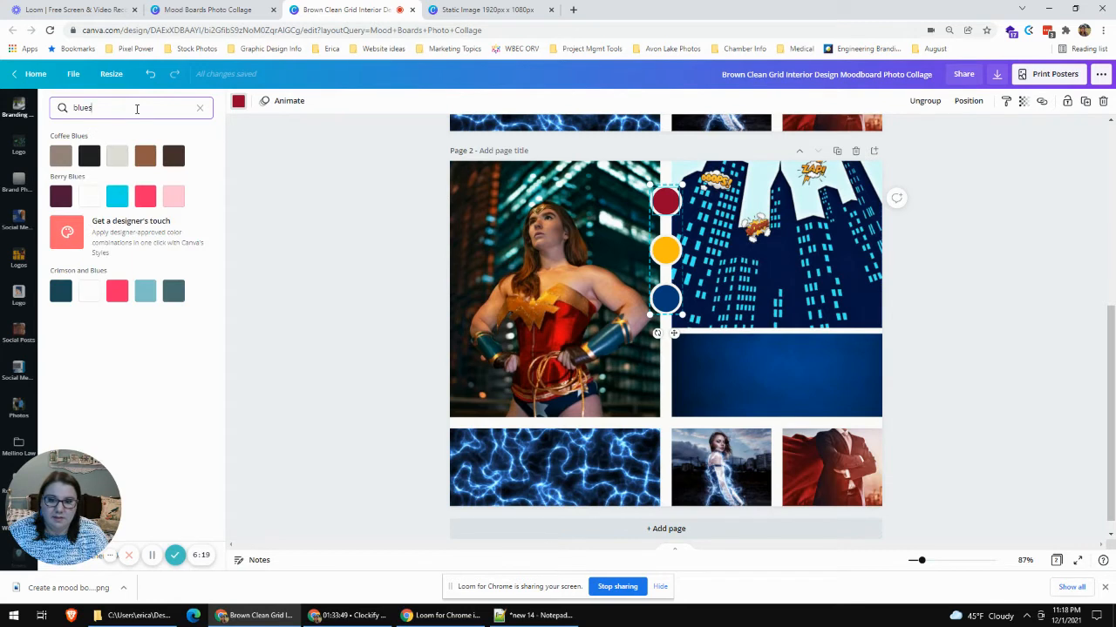
pyautogui.press('BackSpace')
pyautogui.press('BackSpace')
pyautogui.press('BackSpace')
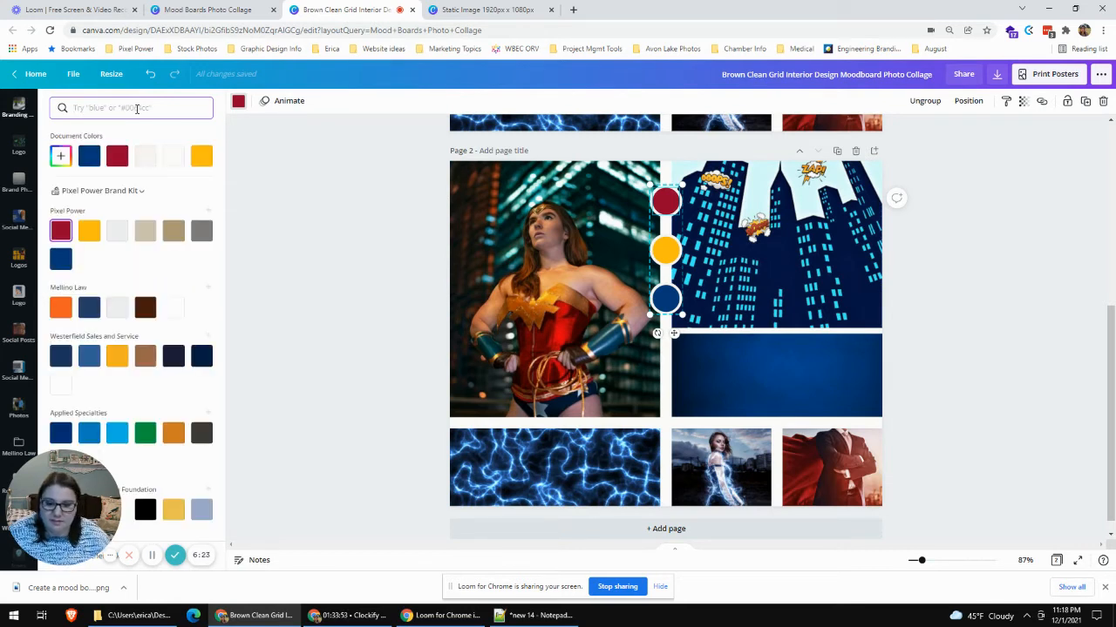
# - Recolor page 2's circles from top to bottom in the Applied Specialties dark blue, medium blue and light blue
pyautogui.click(61, 433)
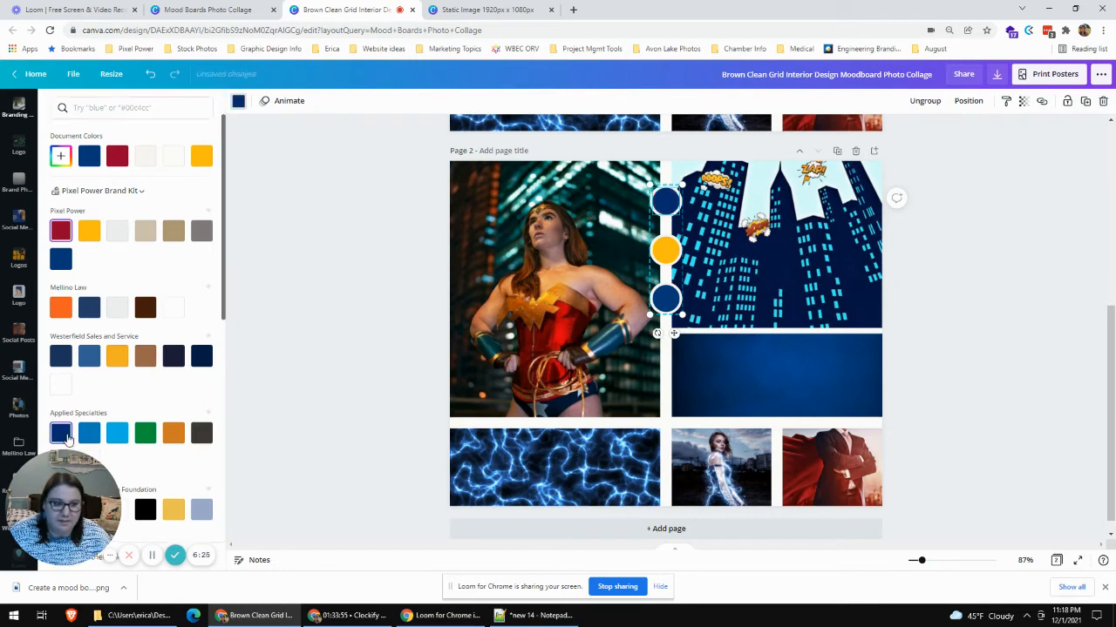
pyautogui.click(665, 250)
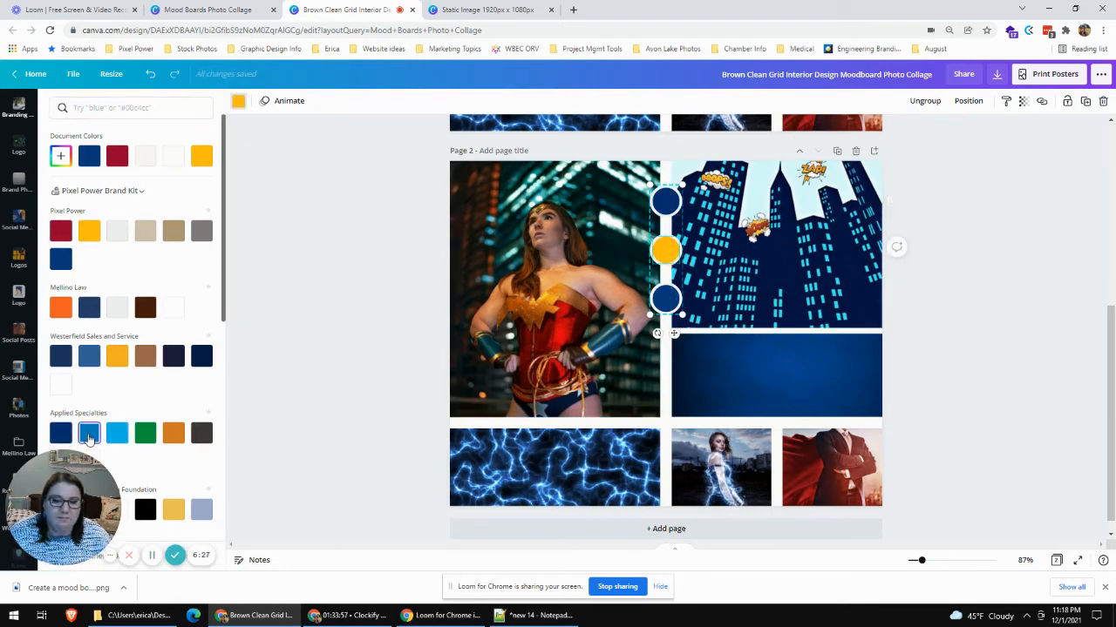
pyautogui.click(89, 438)
pyautogui.click(666, 299)
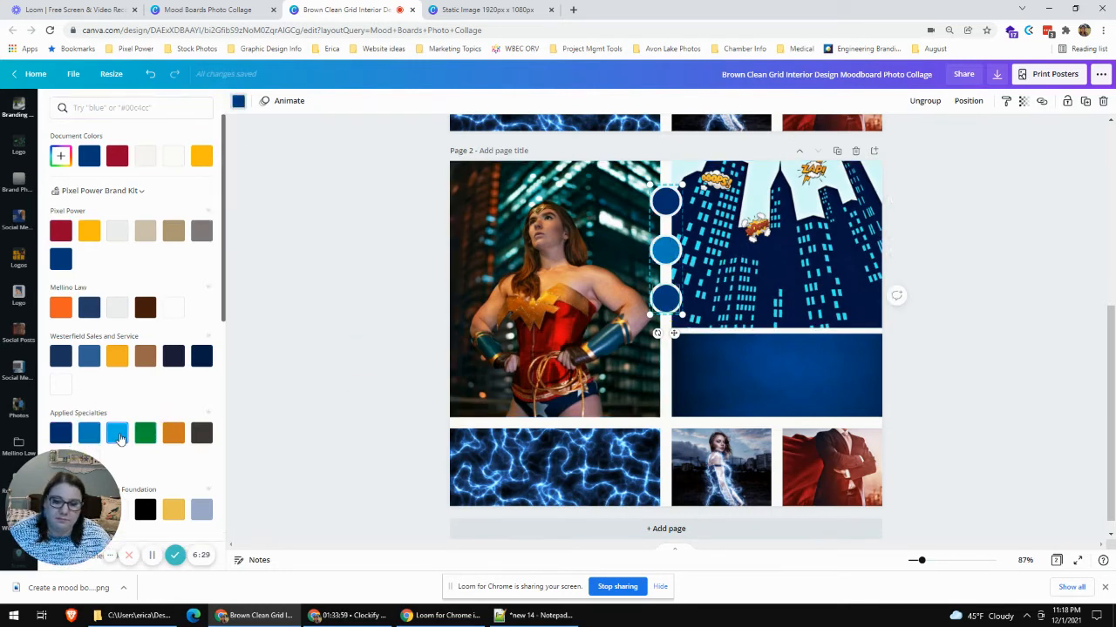
pyautogui.click(118, 436)
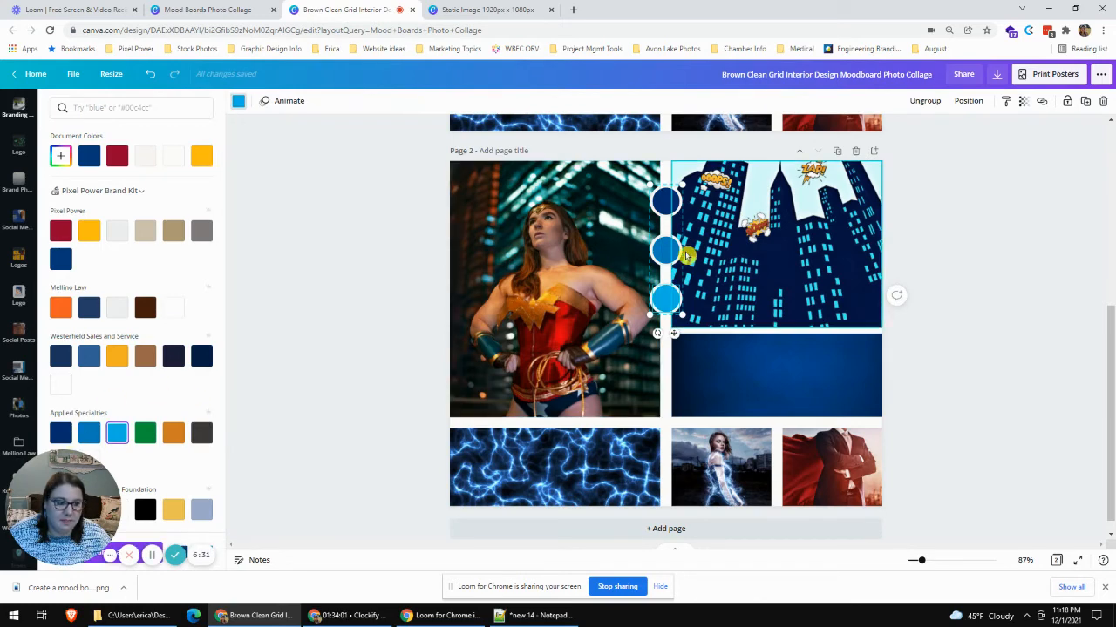
pyautogui.click(137, 107)
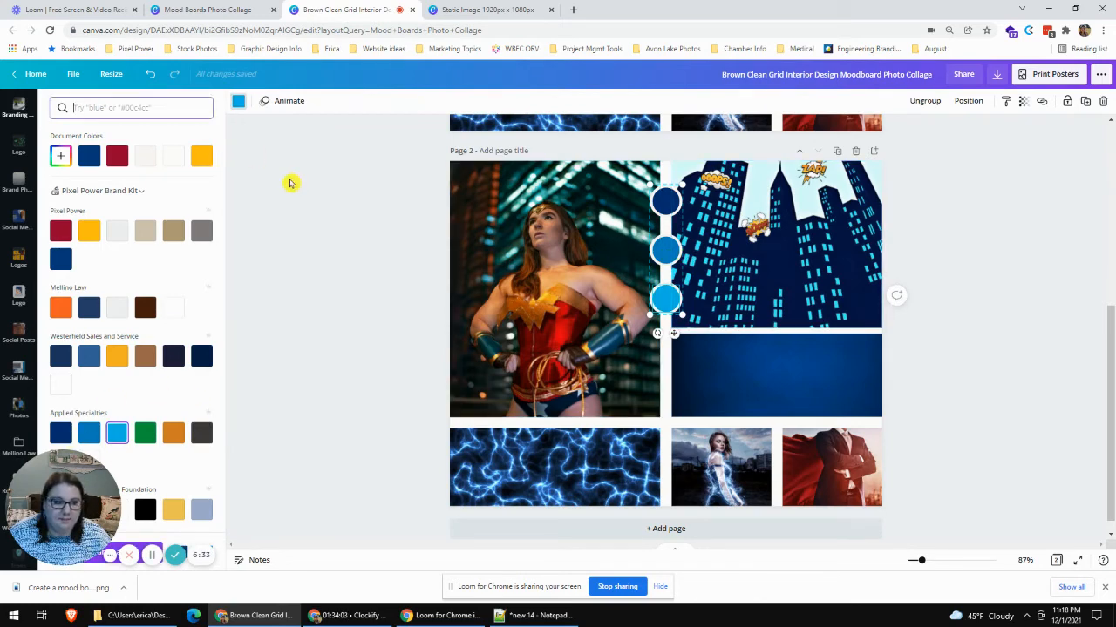
pyautogui.click(293, 186)
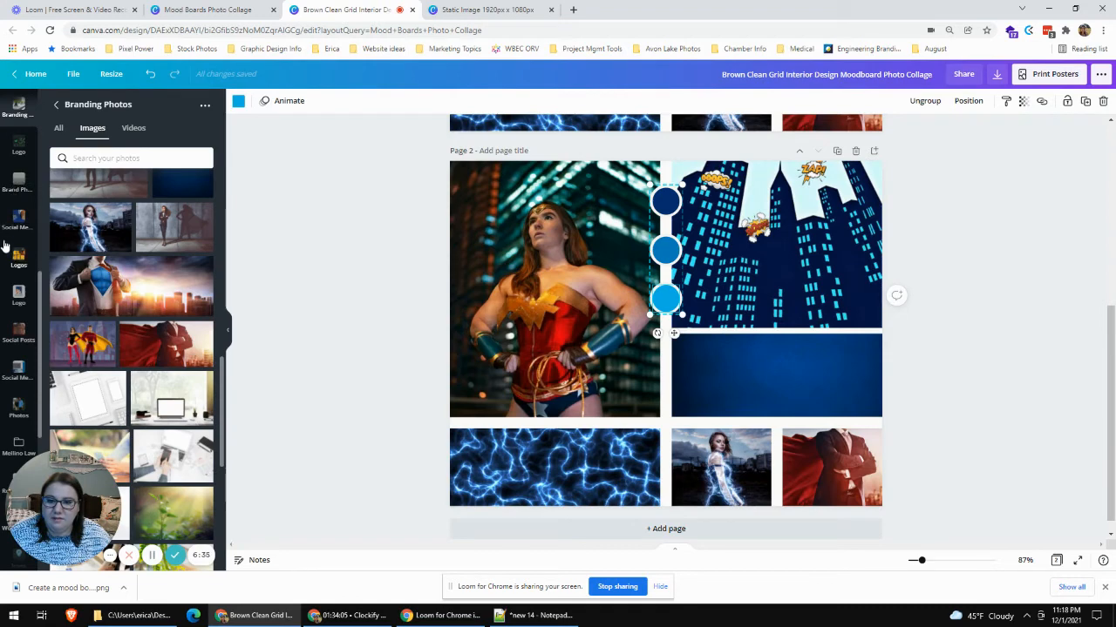
# - Search the stock photo library for "lake erie"
pyautogui.scroll(5, 4, 246)
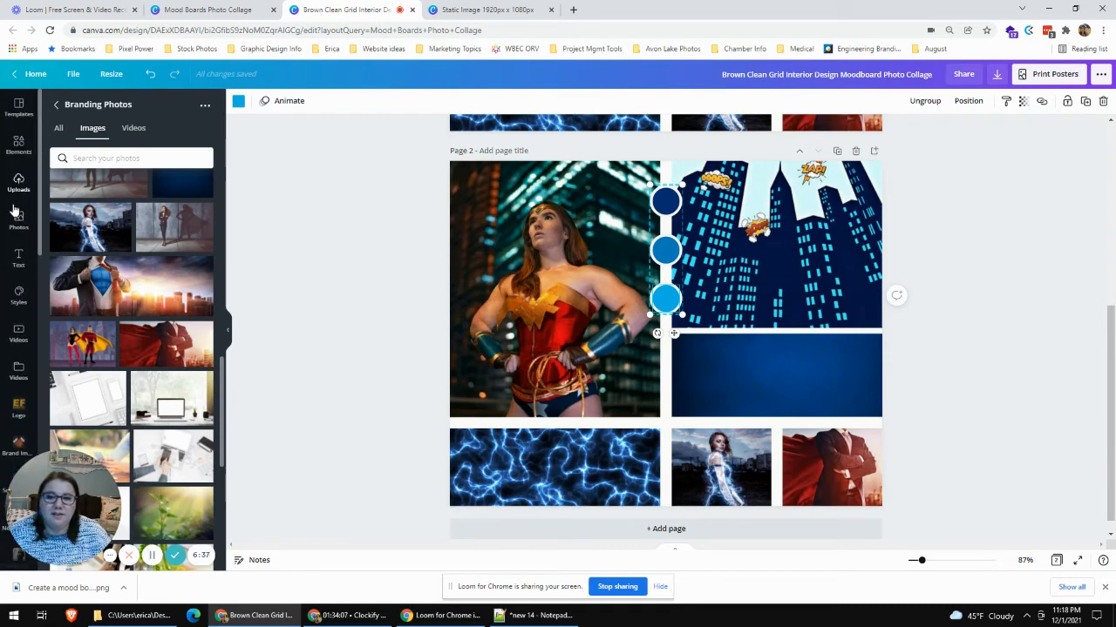
pyautogui.click(18, 216)
pyautogui.click(153, 108)
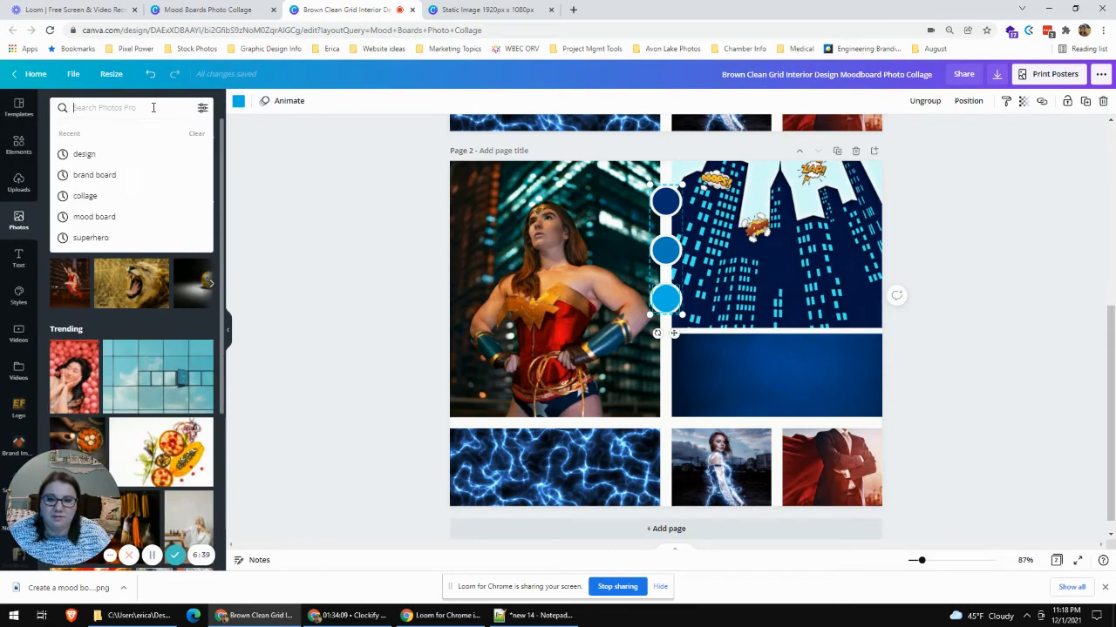
pyautogui.write('lake erie')
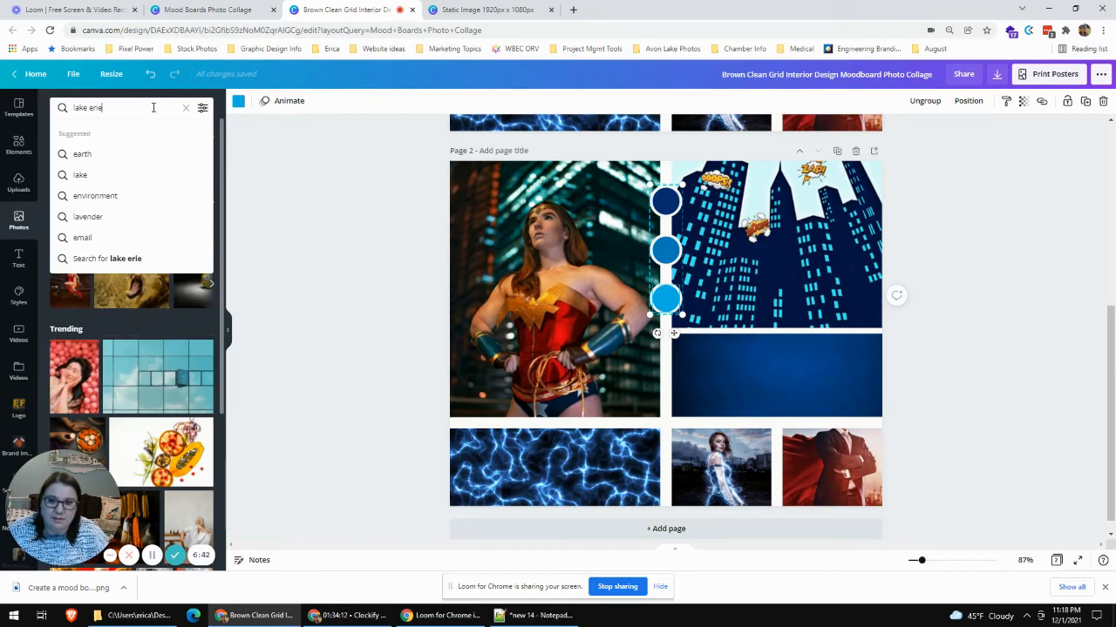
pyautogui.press('Return')
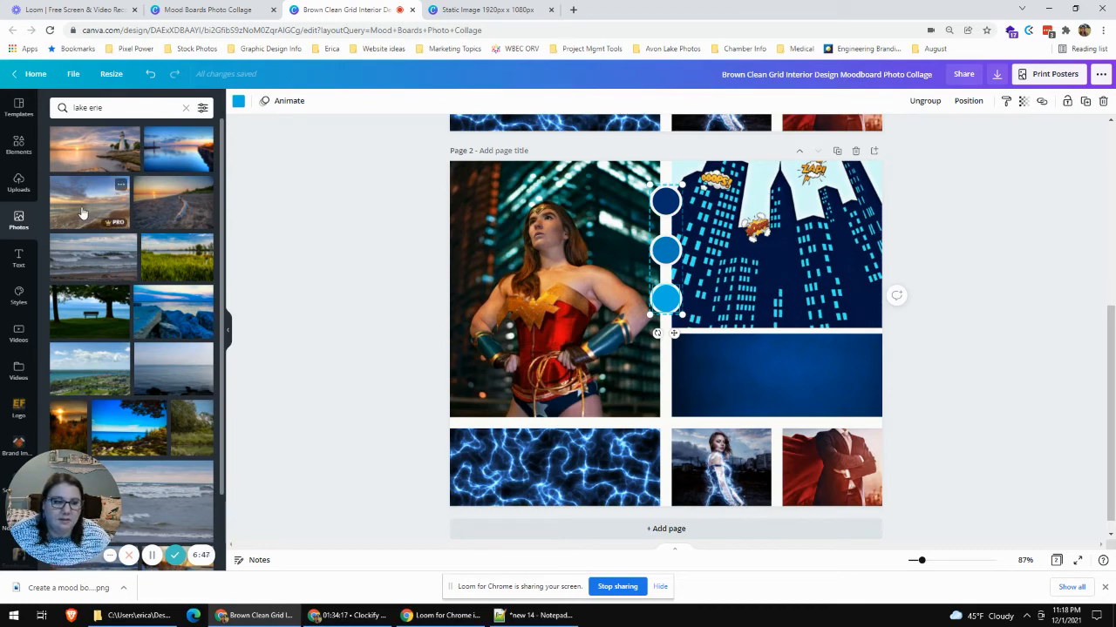
# - Replace page 2's superheroine photo with the cloudy beach sunset and the comic skyline with the blue lighthouse harbor photo
pyautogui.moveTo(82, 212); pyautogui.dragTo(518, 232)
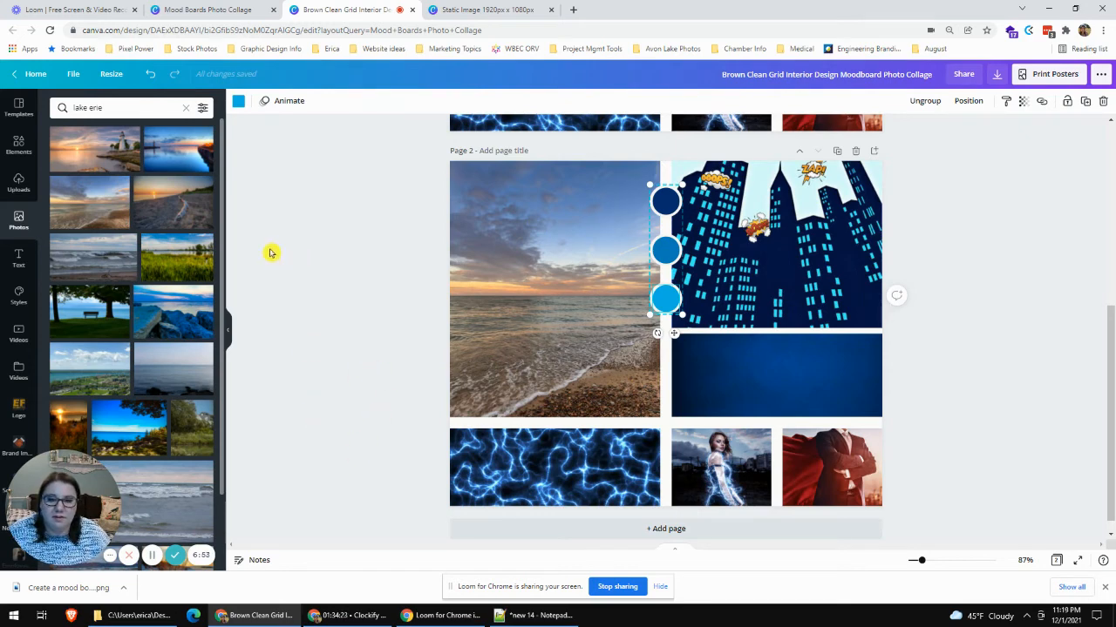
pyautogui.moveTo(176, 155); pyautogui.dragTo(771, 205)
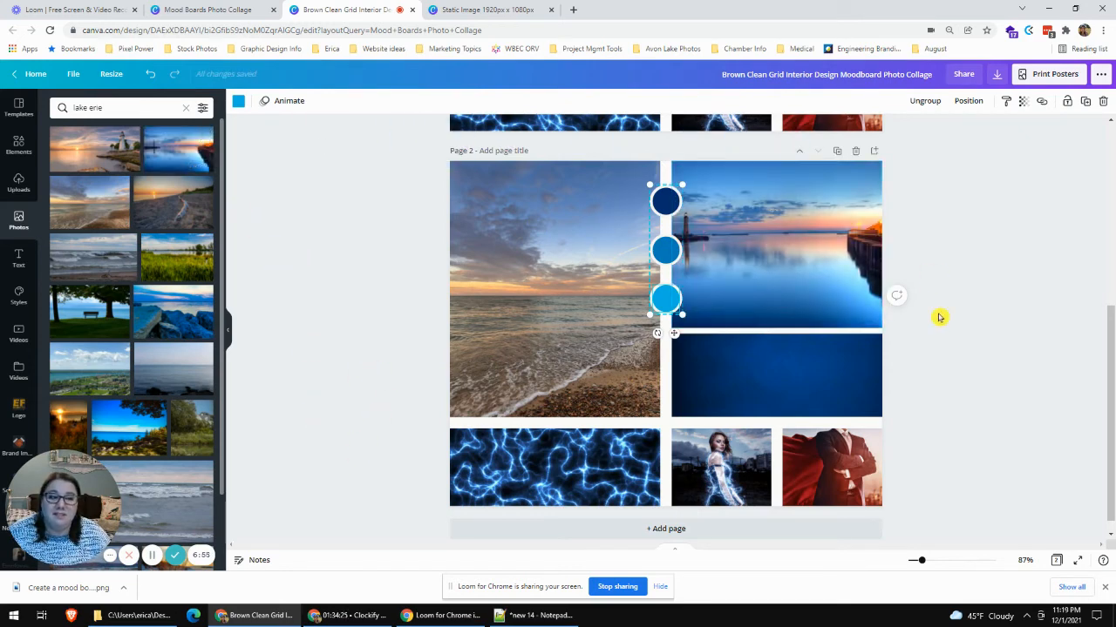
pyautogui.click(948, 254)
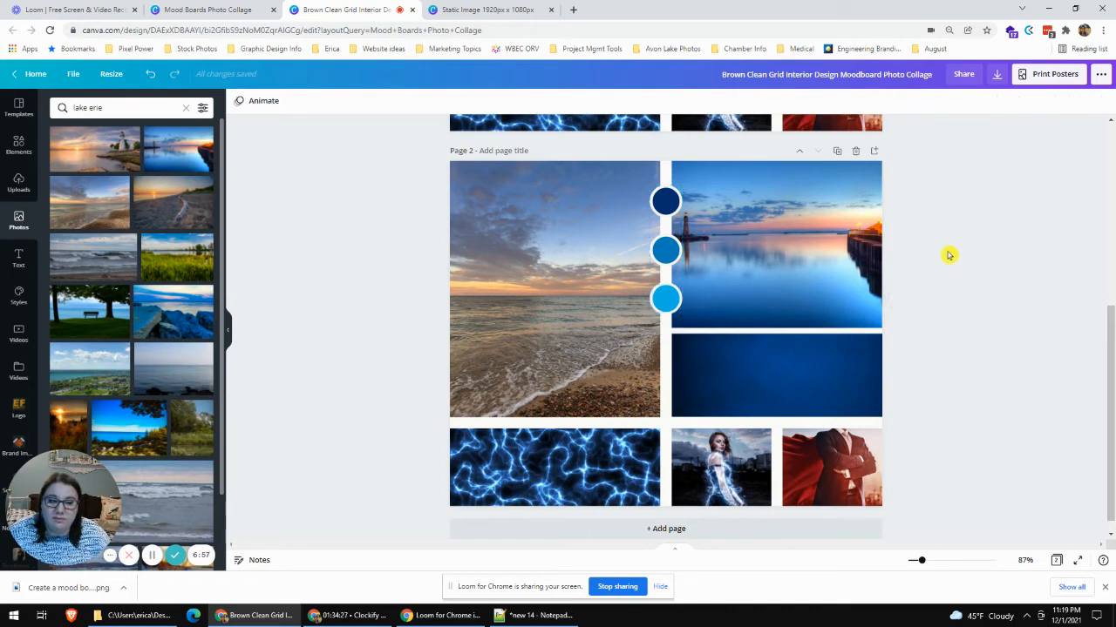
pyautogui.scroll(-3, 201, 259)
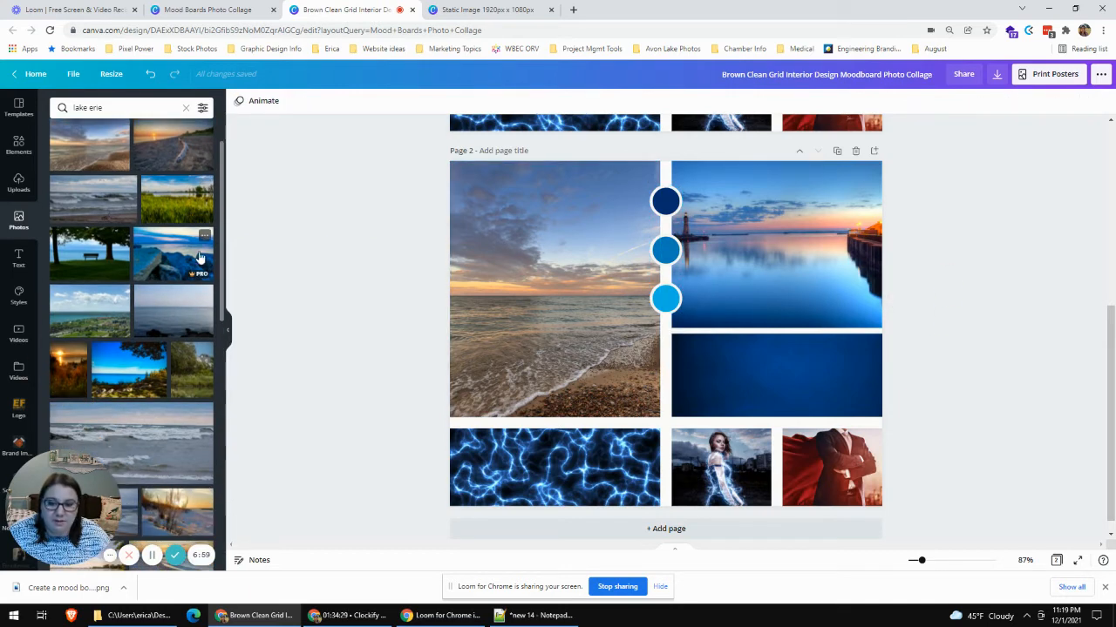
# - Replace page 2's dark blue gradient image with the bright blue lake view framed by trees
pyautogui.moveTo(129, 312); pyautogui.dragTo(731, 362)
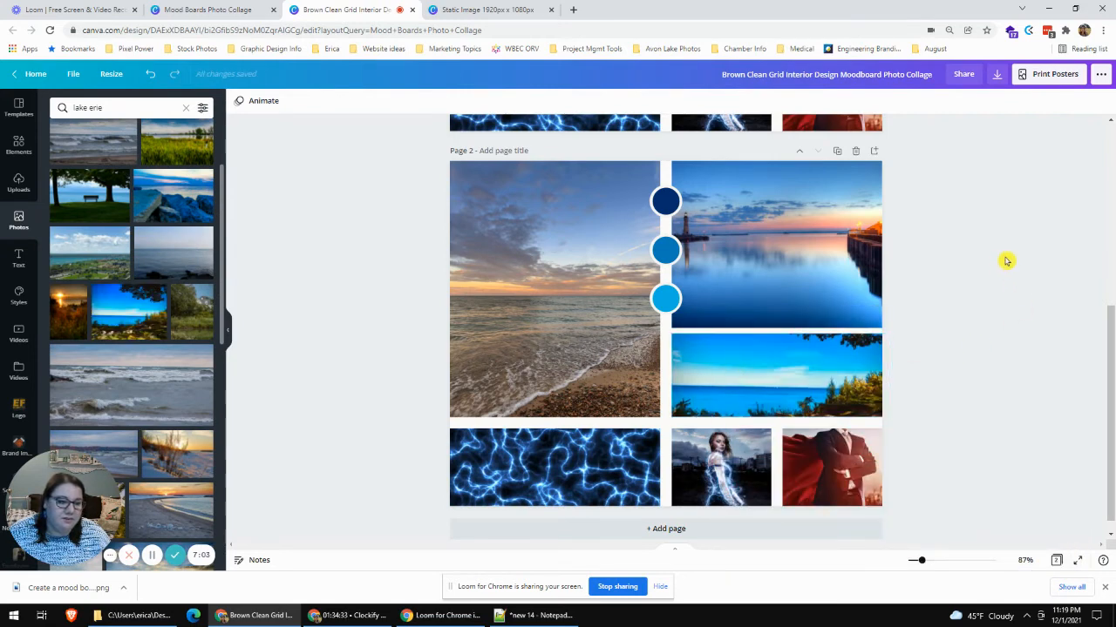
# - Search the stock photo library for "lorain lighthouse"
pyautogui.scroll(2, 180, 391)
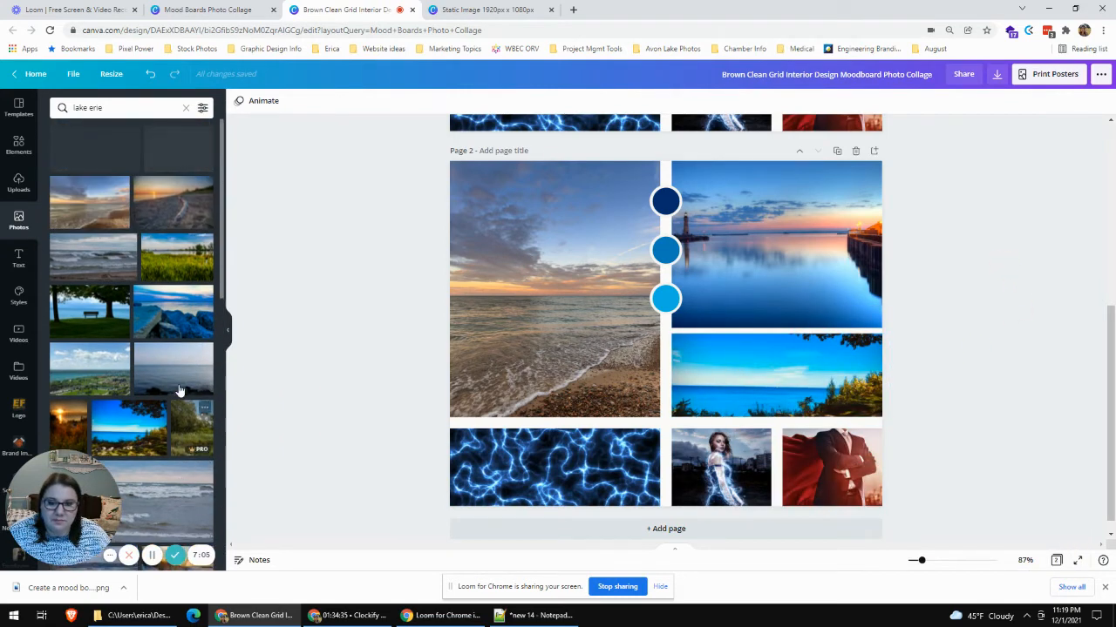
pyautogui.click(130, 106)
pyautogui.write('lighthouse')
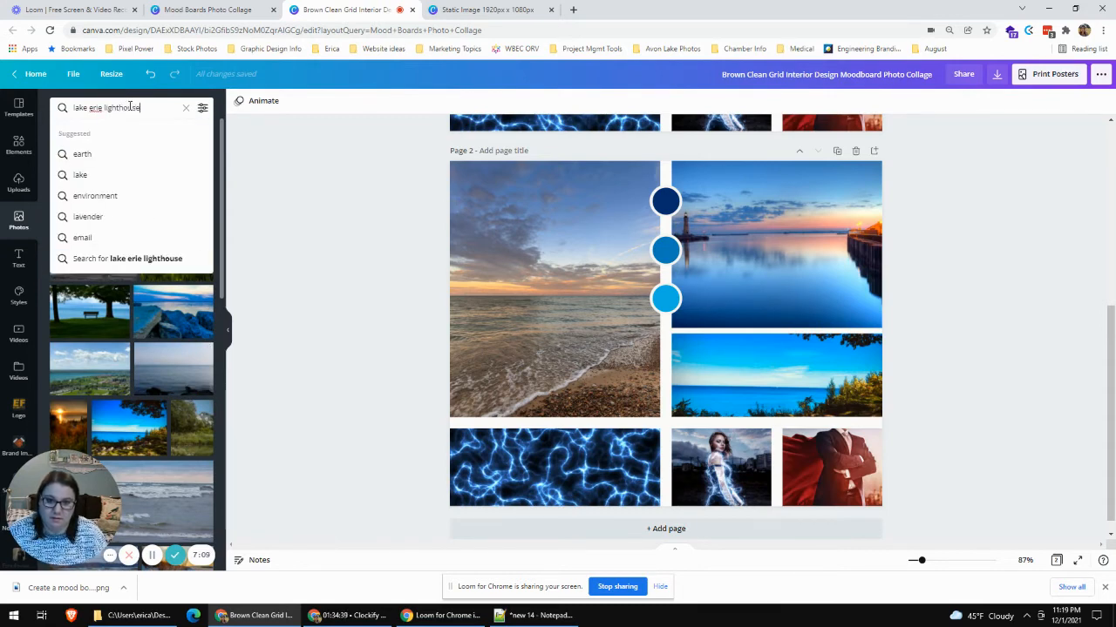
pyautogui.press('BackSpace')
pyautogui.press('BackSpace')
pyautogui.press('BackSpace')
pyautogui.press('BackSpace')
pyautogui.press('BackSpace')
pyautogui.press('BackSpace')
pyautogui.press('BackSpace')
pyautogui.press('BackSpace')
pyautogui.press('BackSpace')
pyautogui.press('BackSpace')
pyautogui.press('BackSpace')
pyautogui.press('BackSpace')
pyautogui.press('BackSpace')
pyautogui.press('BackSpace')
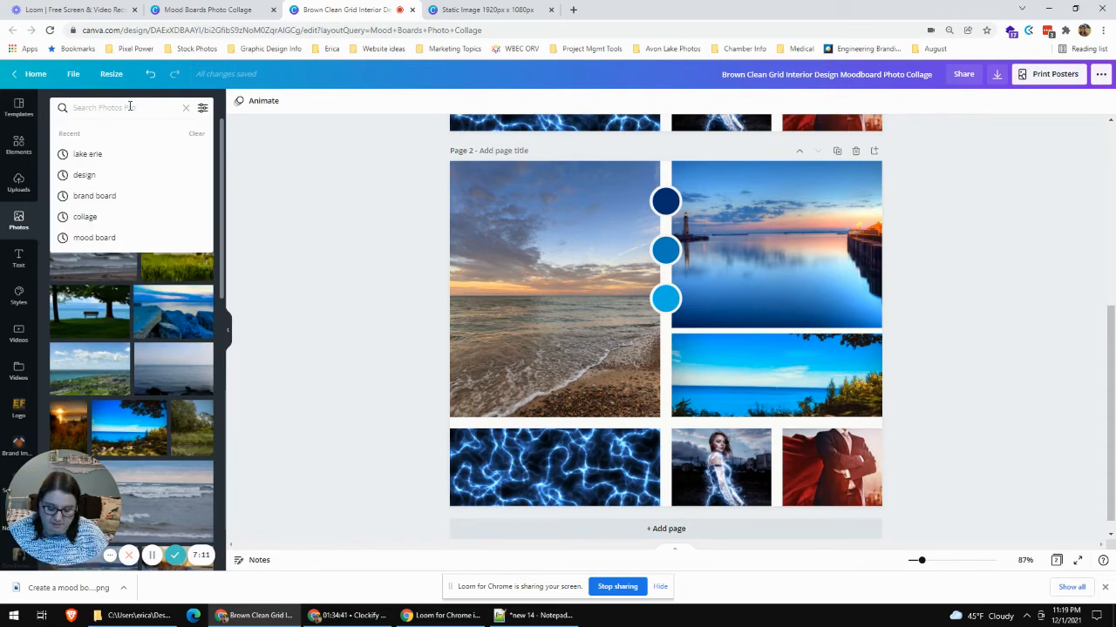
pyautogui.write('lorain liught')
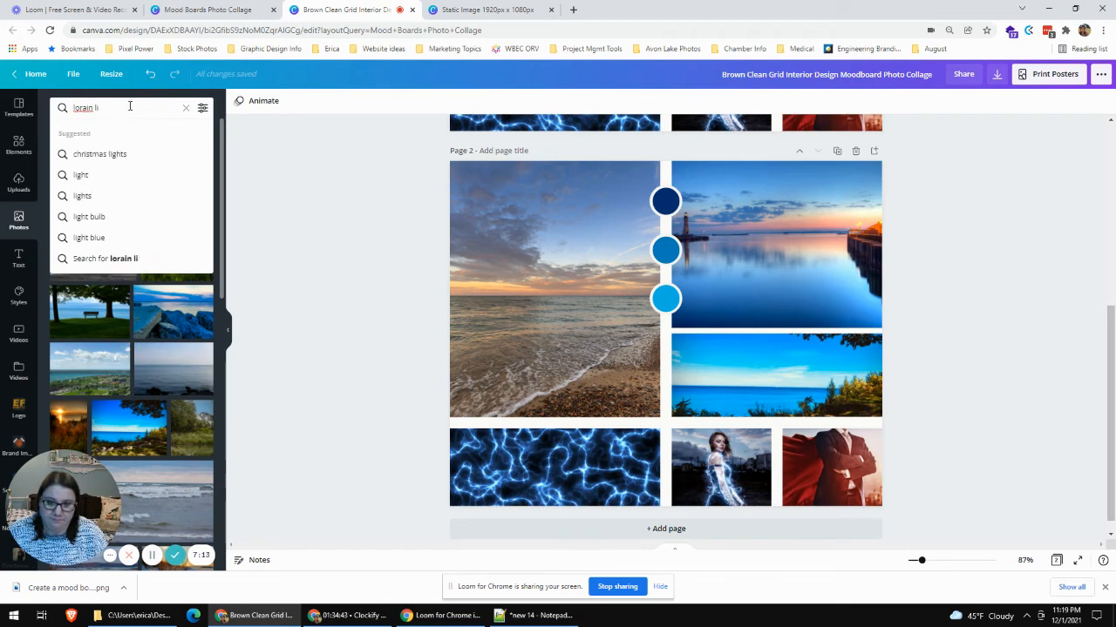
pyautogui.write('ghthouse')
pyautogui.press('Return')
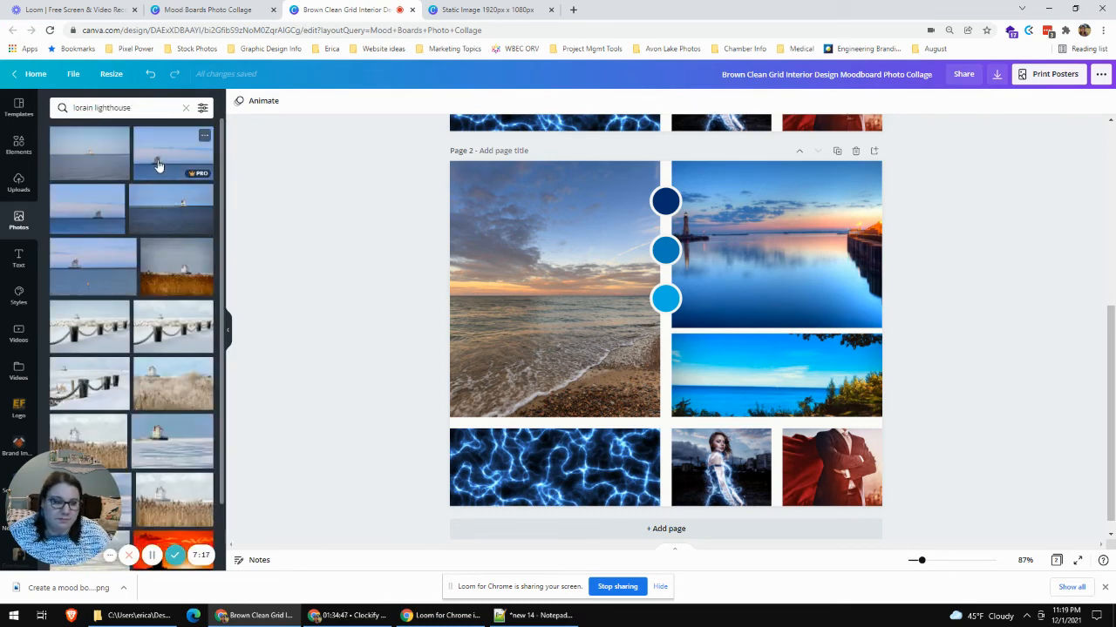
# - Replace page 2's small lightning superheroine photo with the distant lighthouse on blue water and slightly enlarge it within its frame
pyautogui.moveTo(156, 164); pyautogui.dragTo(725, 466)
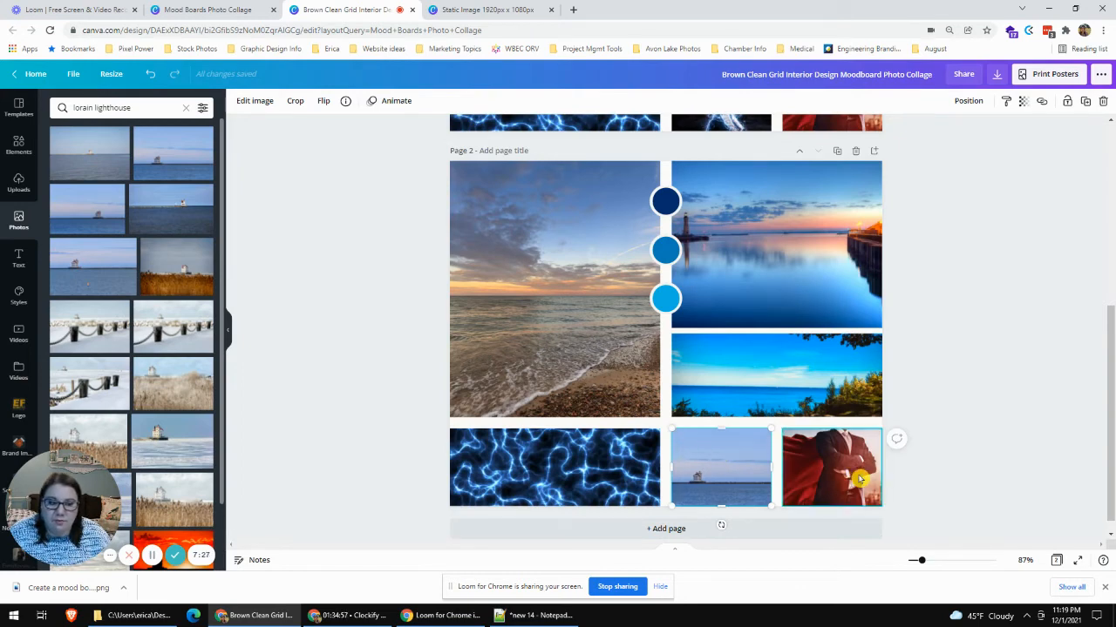
pyautogui.doubleClick(713, 454)
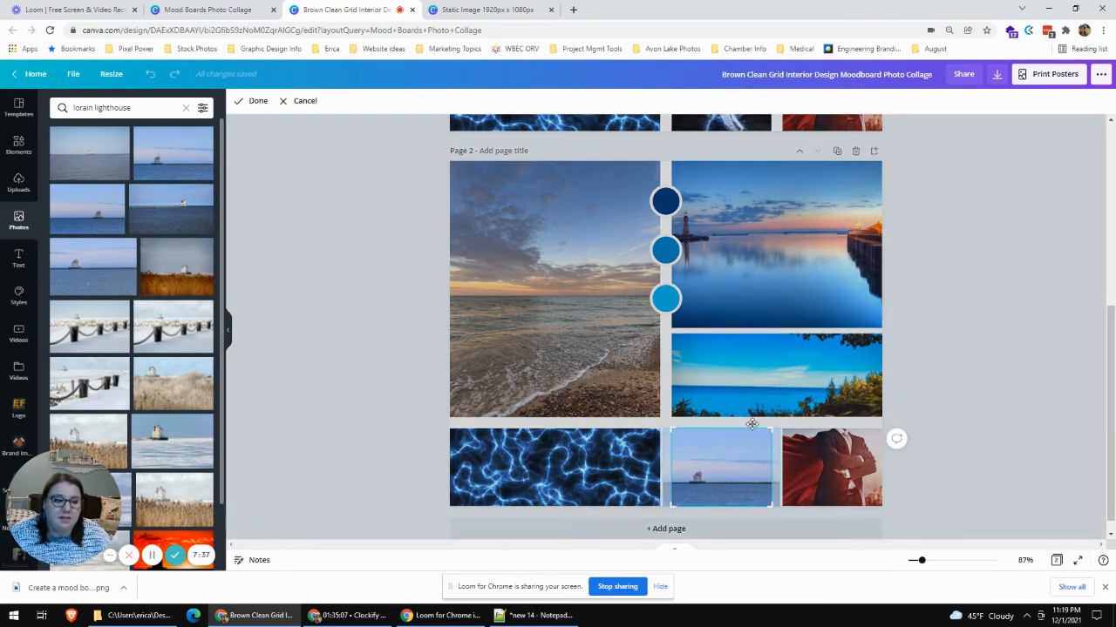
pyautogui.scroll(2, 848, 456)
pyautogui.scroll(-3, 848, 456)
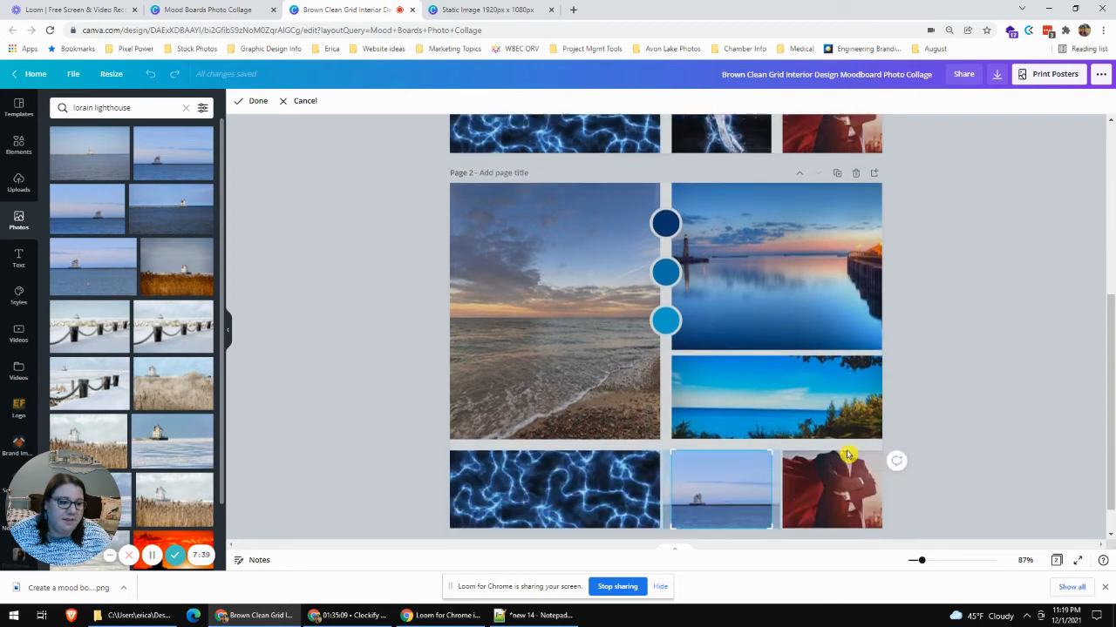
pyautogui.moveTo(771, 413); pyautogui.dragTo(834, 358)
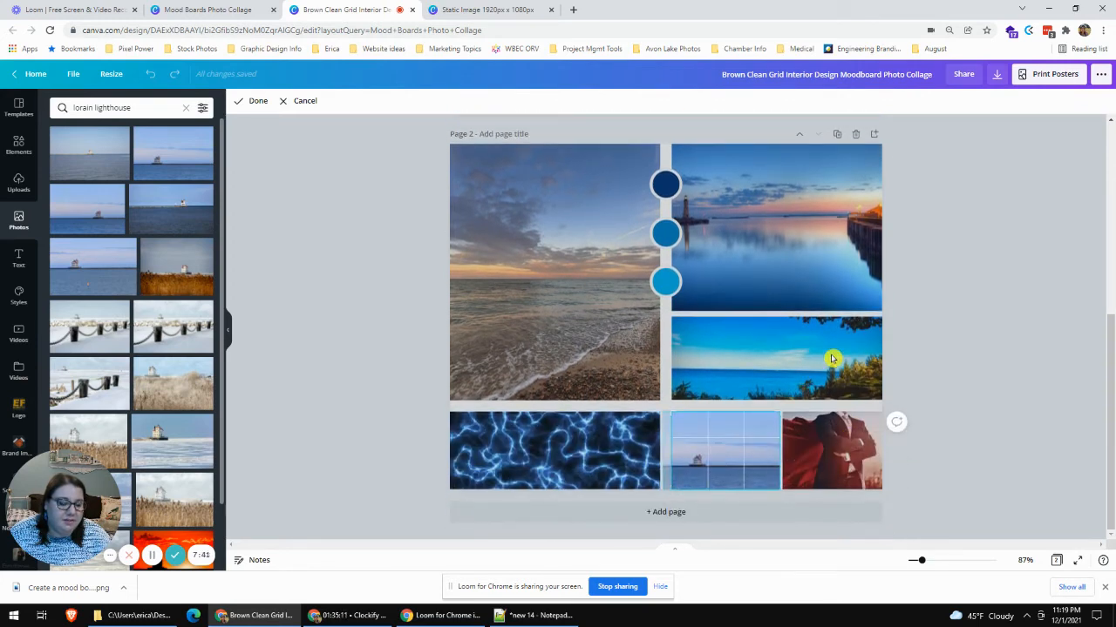
pyautogui.click(996, 373)
pyautogui.doubleClick(718, 443)
pyautogui.moveTo(731, 442)
pyautogui.mouseDown()
pyautogui.moveTo(776, 420)
pyautogui.moveTo(829, 369)
pyautogui.moveTo(723, 434)
pyautogui.mouseUp()
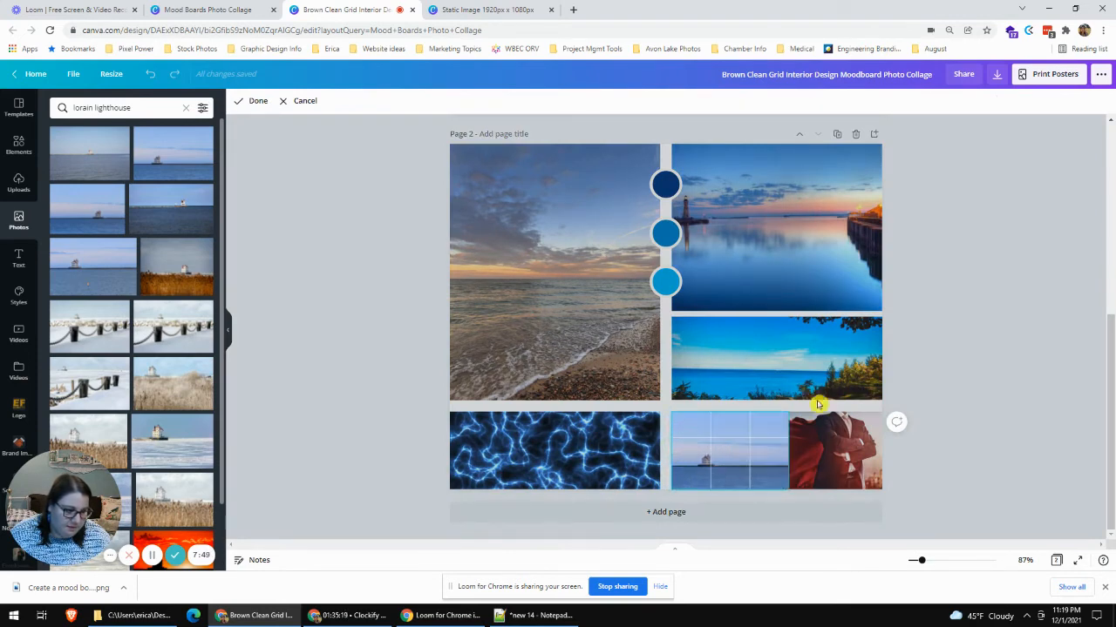
pyautogui.click(967, 380)
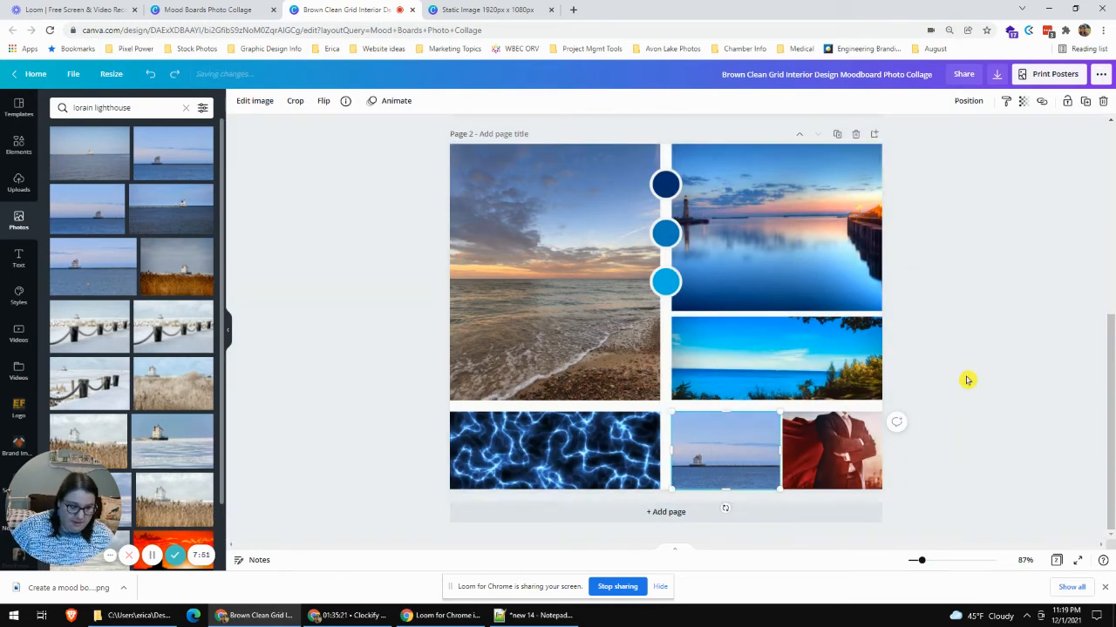
# - Enlarge the small lighthouse photo inside its frame and reposition it so the lighthouse is centered and fills most of the crop
pyautogui.doubleClick(699, 431)
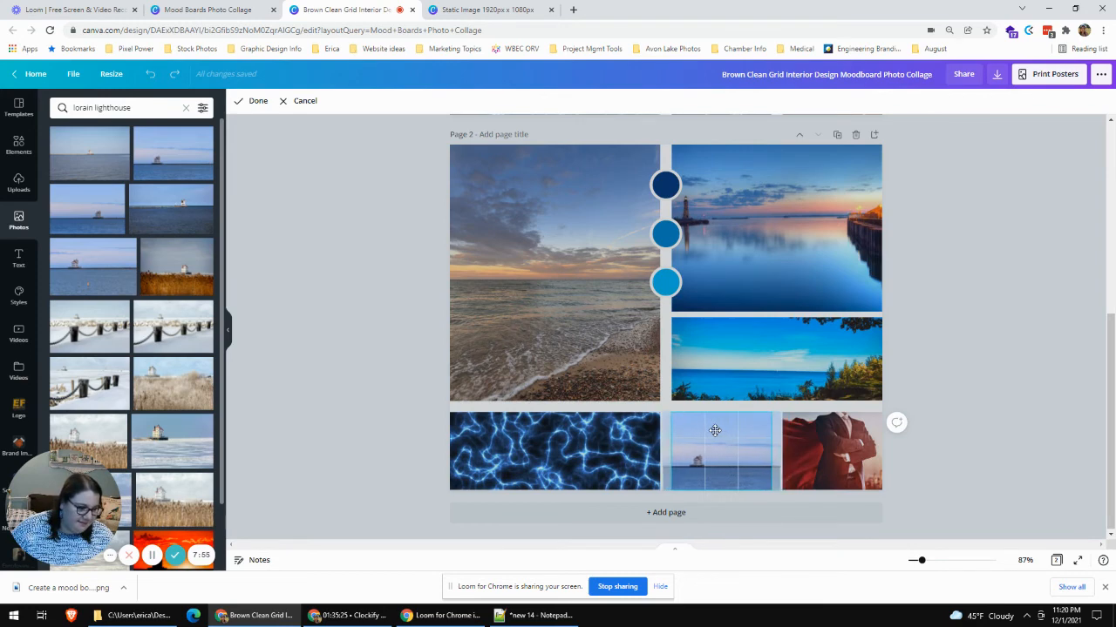
pyautogui.moveTo(774, 415); pyautogui.dragTo(957, 291)
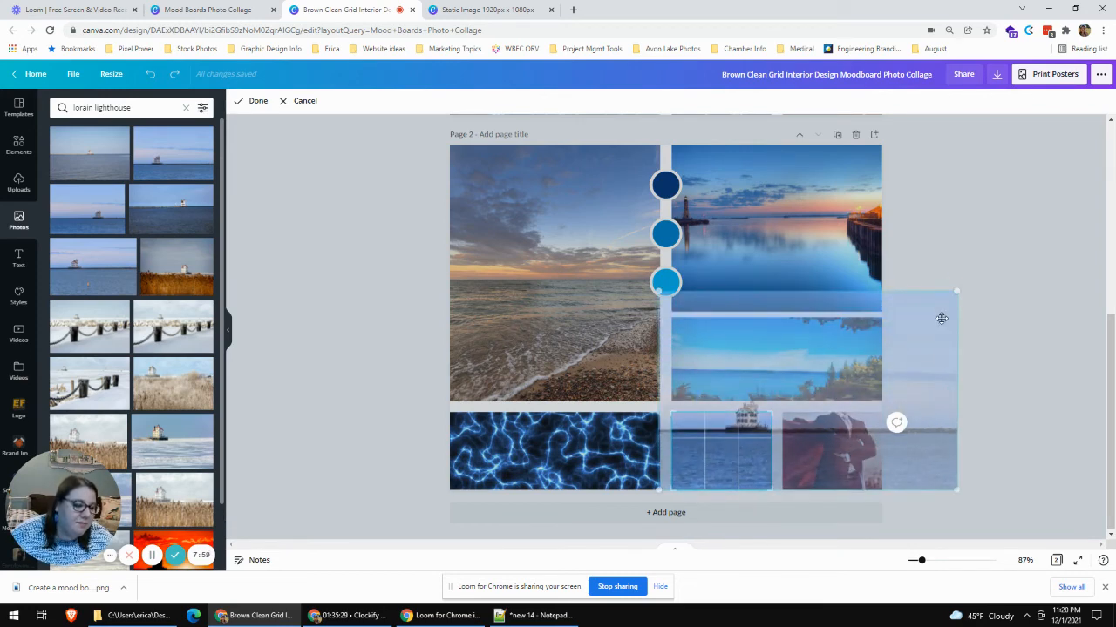
pyautogui.moveTo(670, 494)
pyautogui.mouseDown()
pyautogui.moveTo(627, 542)
pyautogui.moveTo(685, 506)
pyautogui.moveTo(673, 506)
pyautogui.mouseUp()
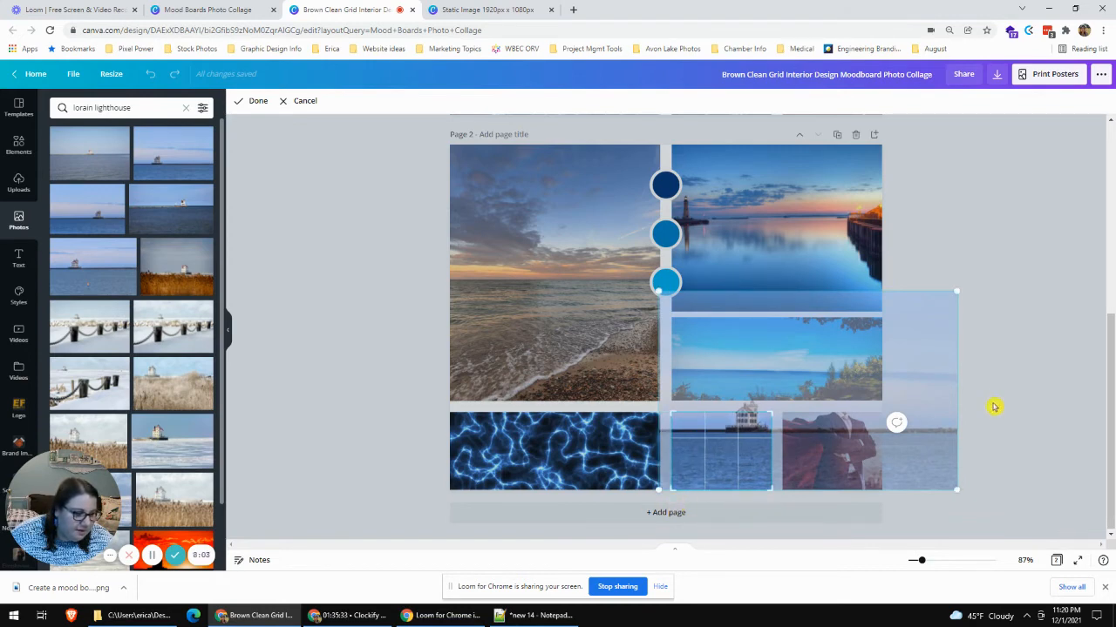
pyautogui.moveTo(756, 437); pyautogui.dragTo(727, 471)
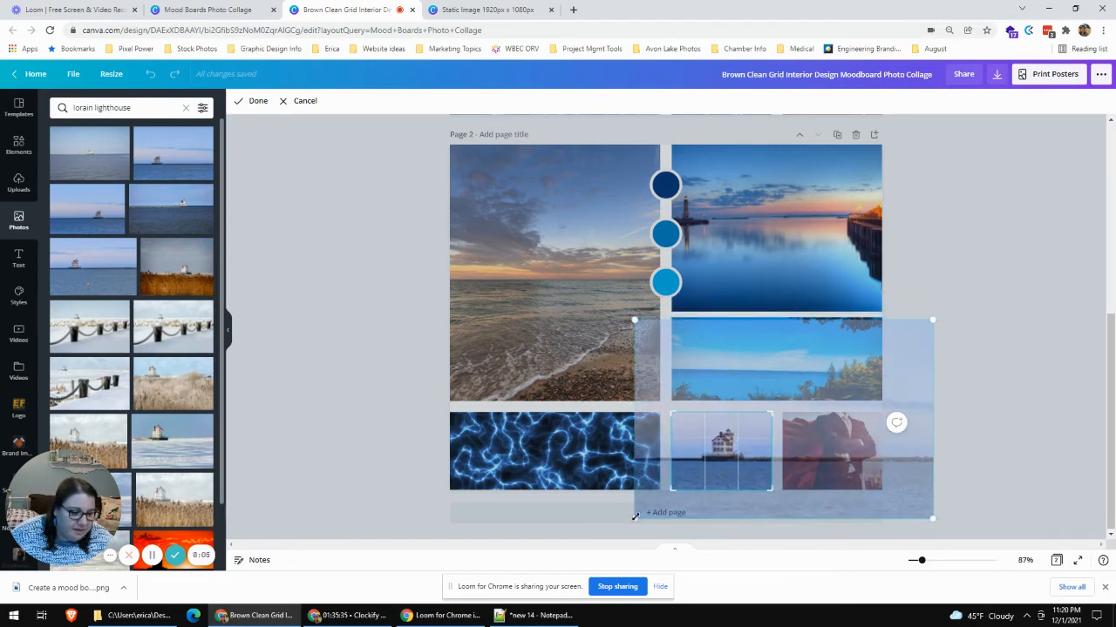
pyautogui.moveTo(633, 518); pyautogui.dragTo(584, 548)
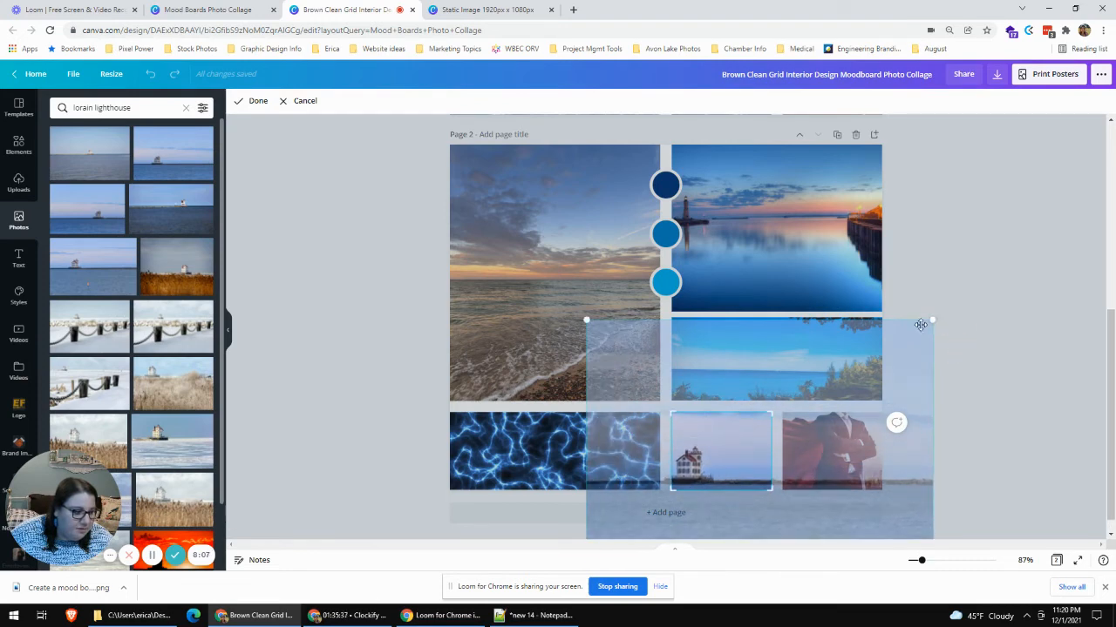
pyautogui.moveTo(934, 317); pyautogui.dragTo(1052, 270)
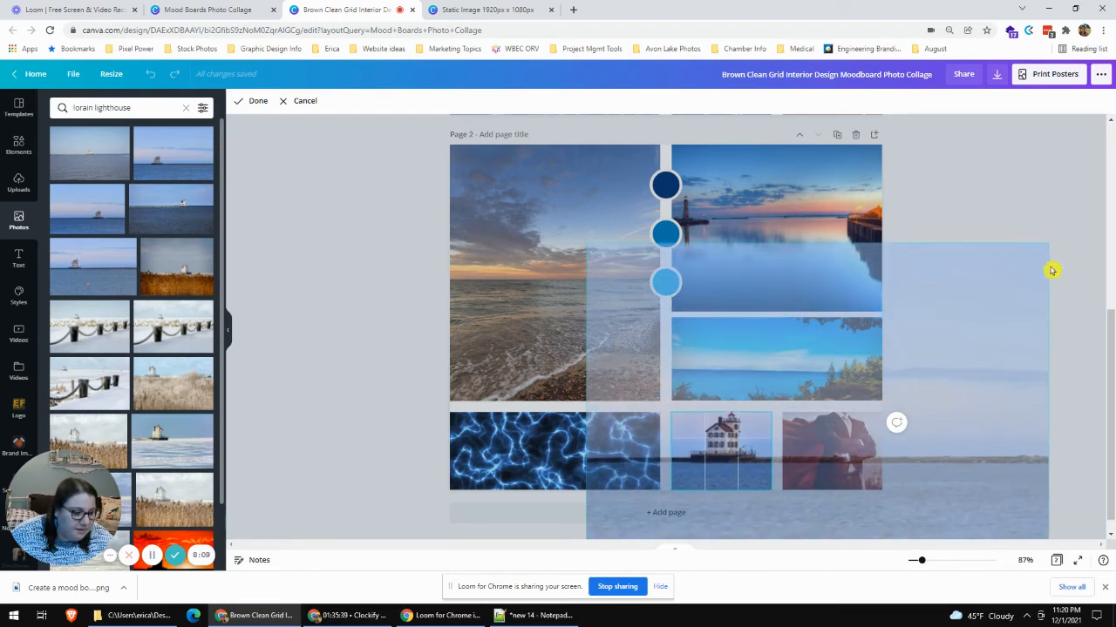
pyautogui.moveTo(733, 460); pyautogui.dragTo(730, 472)
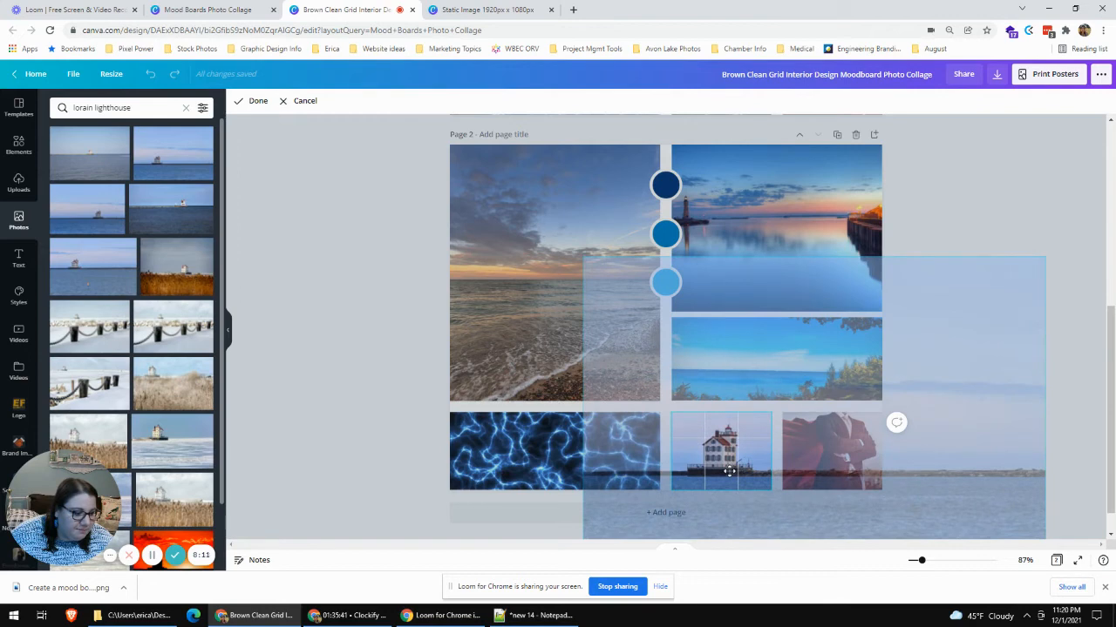
pyautogui.click(983, 194)
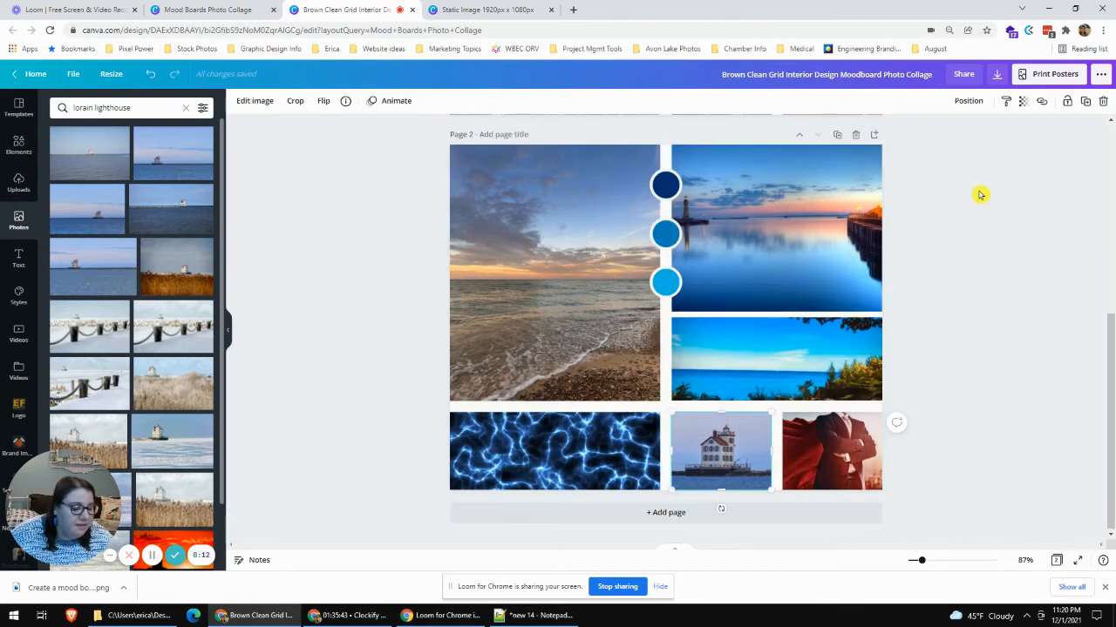
pyautogui.click(1046, 359)
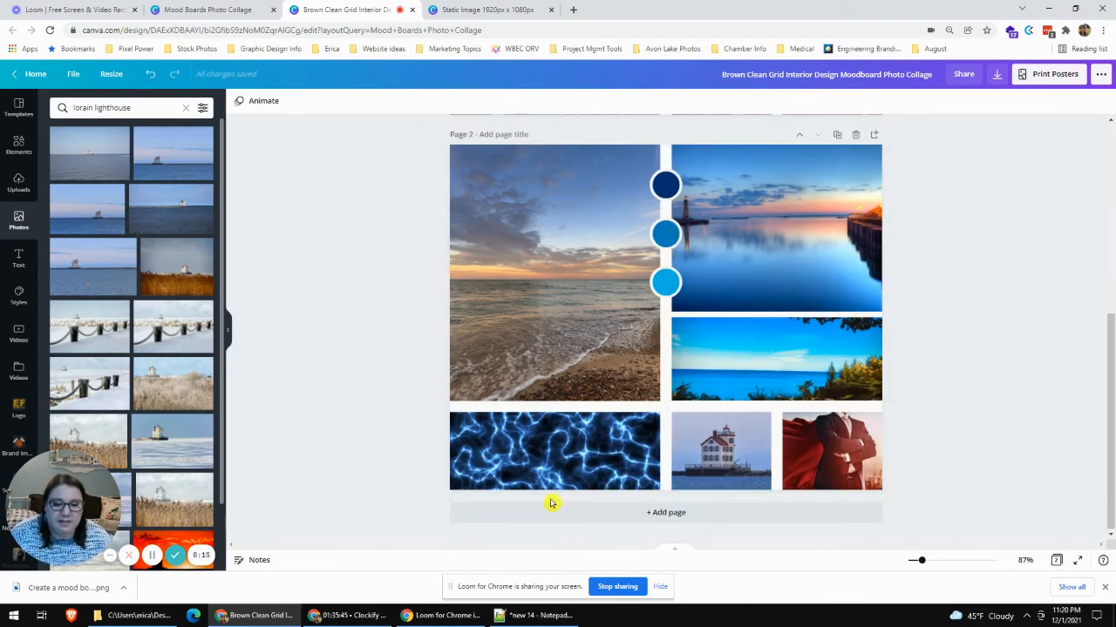
# - Replace page 2's blue lightning texture with the photo of the lighthouse behind tall reeds
pyautogui.scroll(-1, 188, 345)
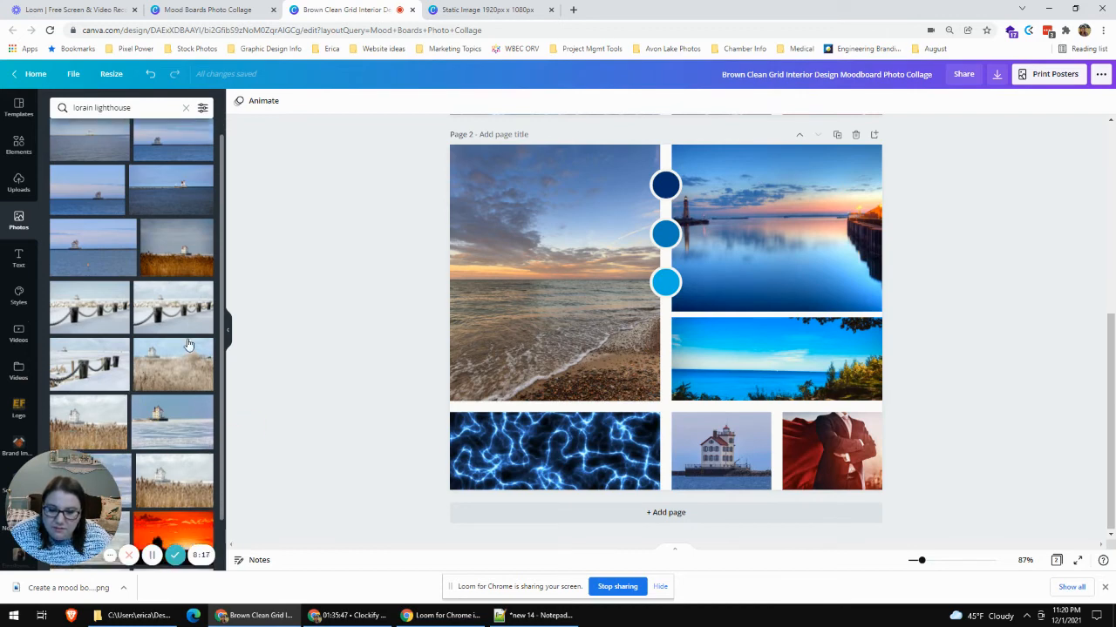
pyautogui.scroll(-1, 189, 345)
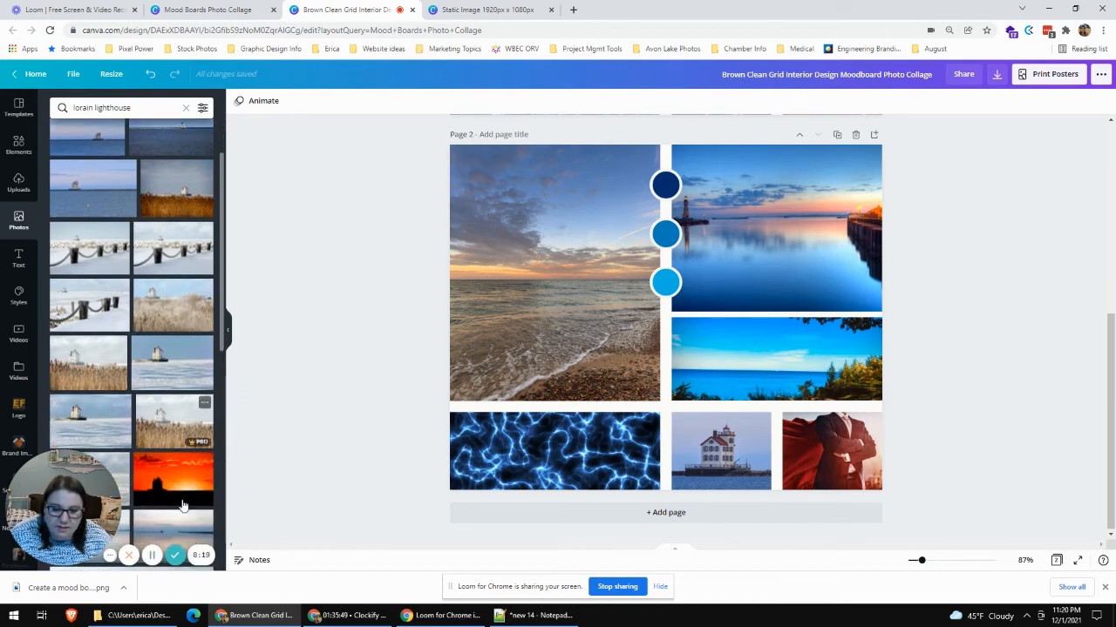
pyautogui.moveTo(89, 370); pyautogui.dragTo(552, 468)
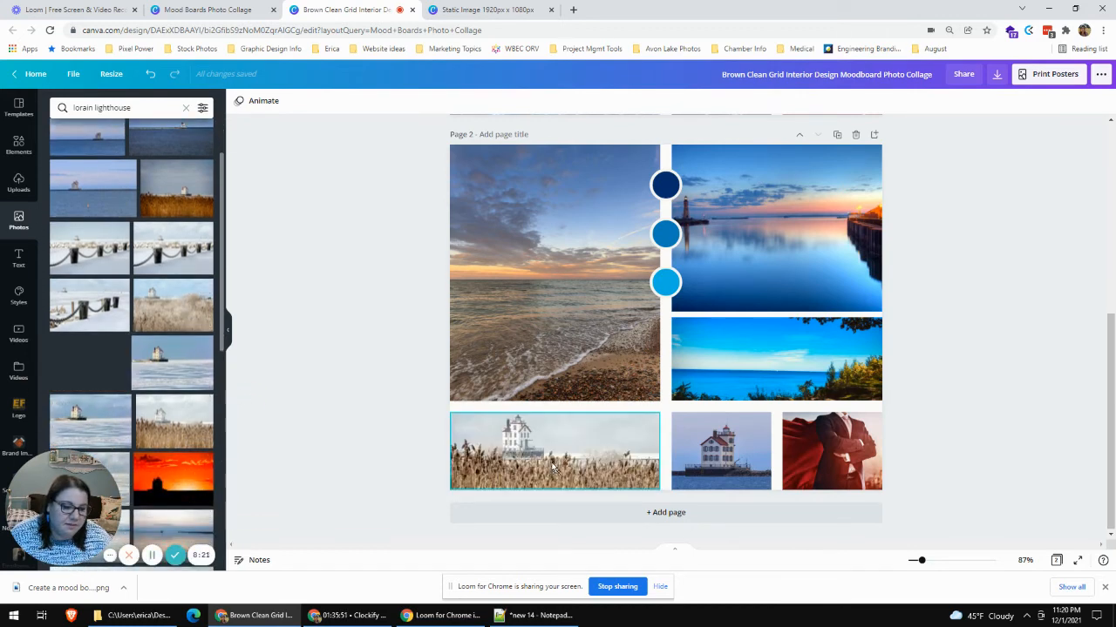
# - Search the stock photo library for "beach house"
pyautogui.scroll(-3, 181, 364)
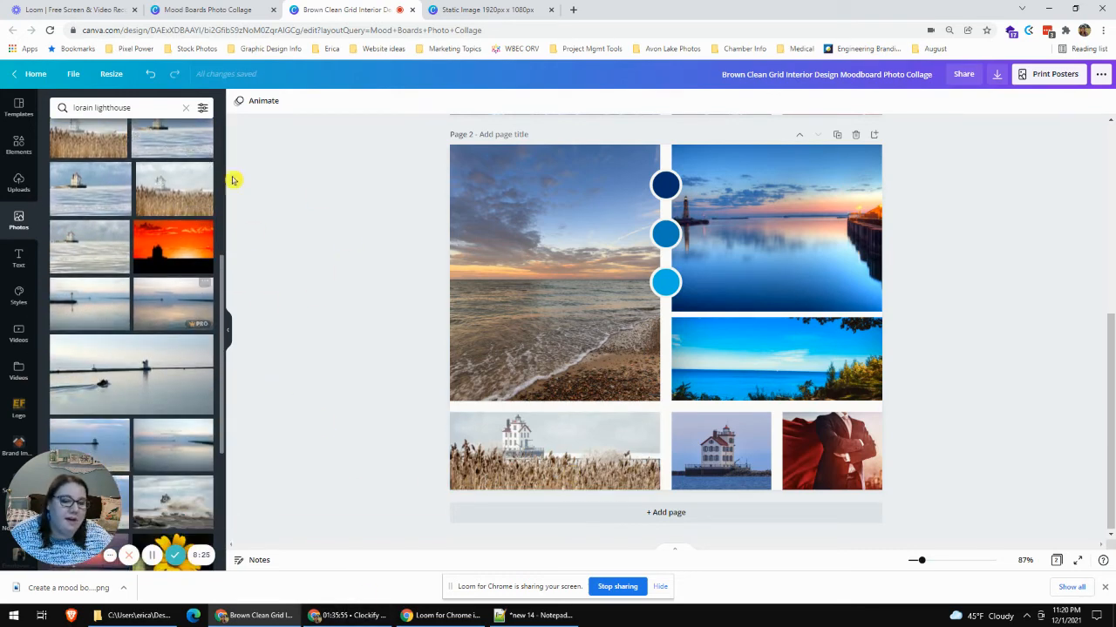
pyautogui.click(48, 105)
pyautogui.write('bea')
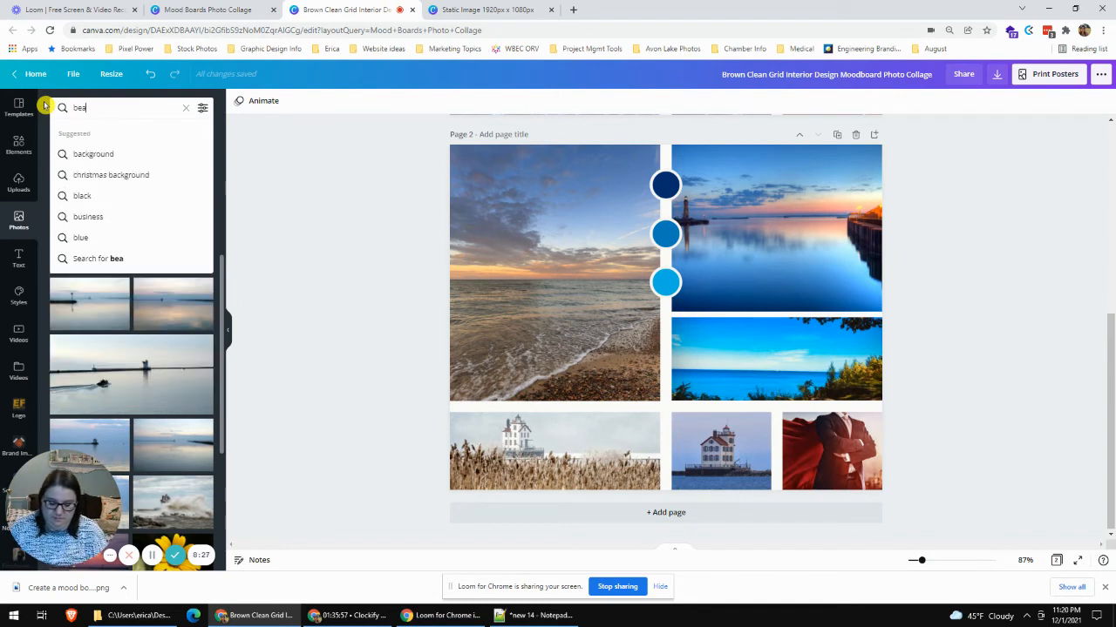
pyautogui.write('ch house')
pyautogui.press('Return')
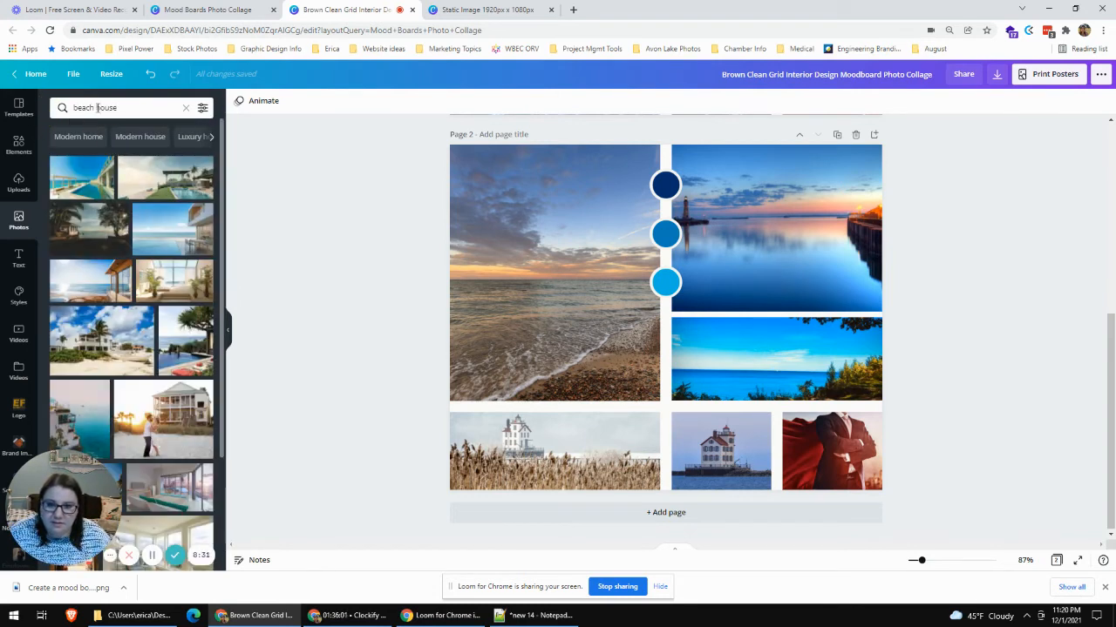
# - Search the photos for "lake house" and replace page 2's red-caped man with the wooden boathouse on the lake
pyautogui.doubleClick(65, 107)
pyautogui.write('lake')
pyautogui.press('Return')
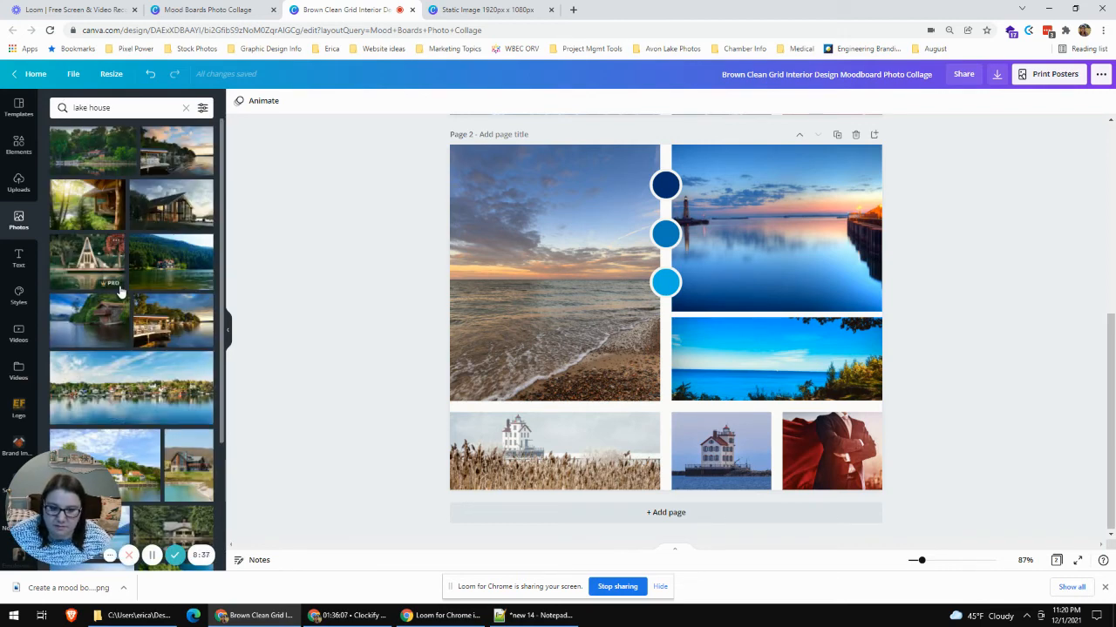
pyautogui.moveTo(90, 324); pyautogui.dragTo(886, 480)
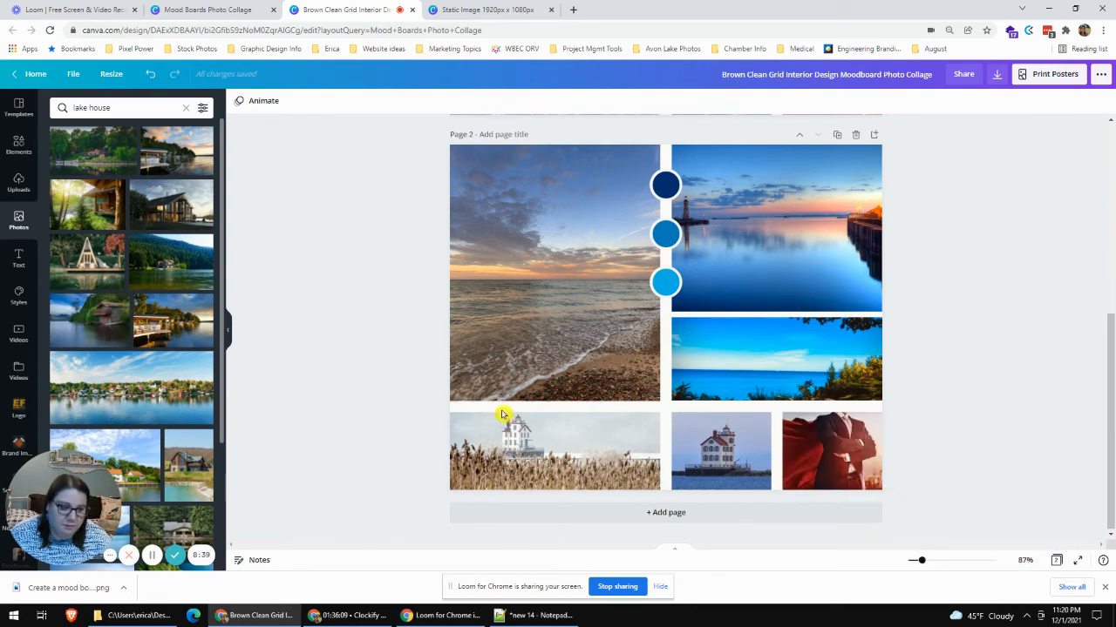
pyautogui.moveTo(99, 331); pyautogui.dragTo(838, 457)
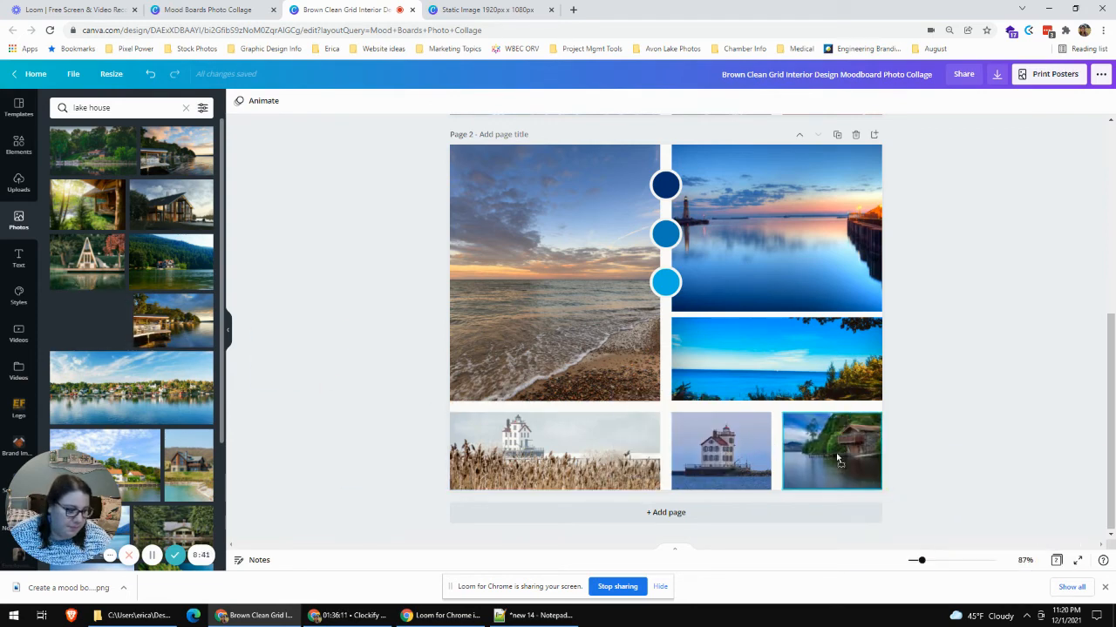
# - Enlarge the boathouse photo inside its frame and reposition it so the building is centered in the crop
pyautogui.doubleClick(861, 436)
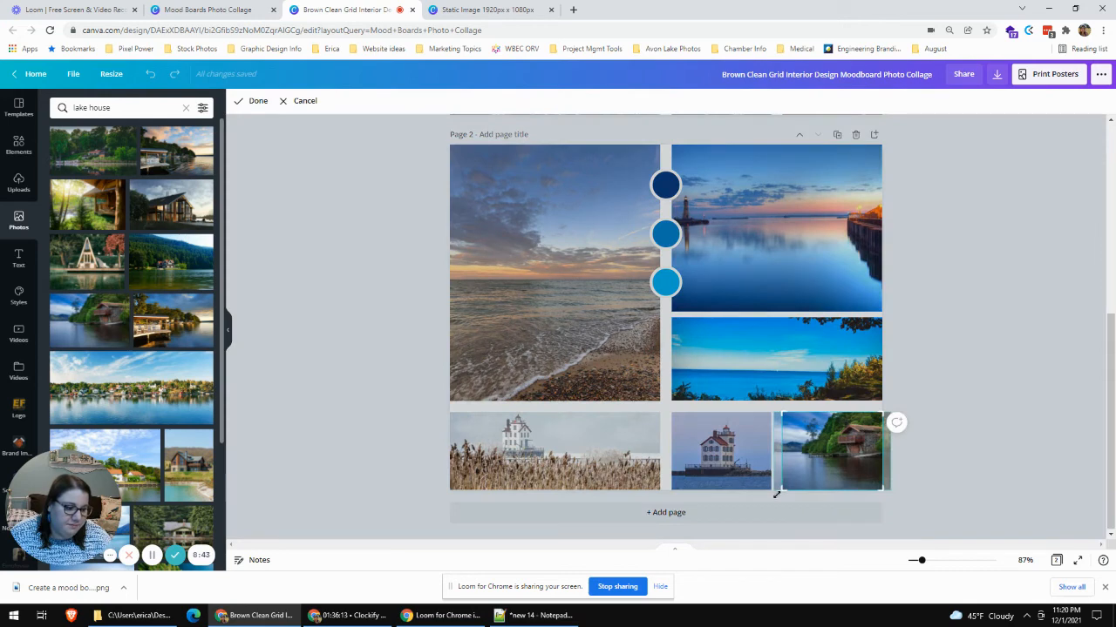
pyautogui.moveTo(779, 494); pyautogui.dragTo(725, 538)
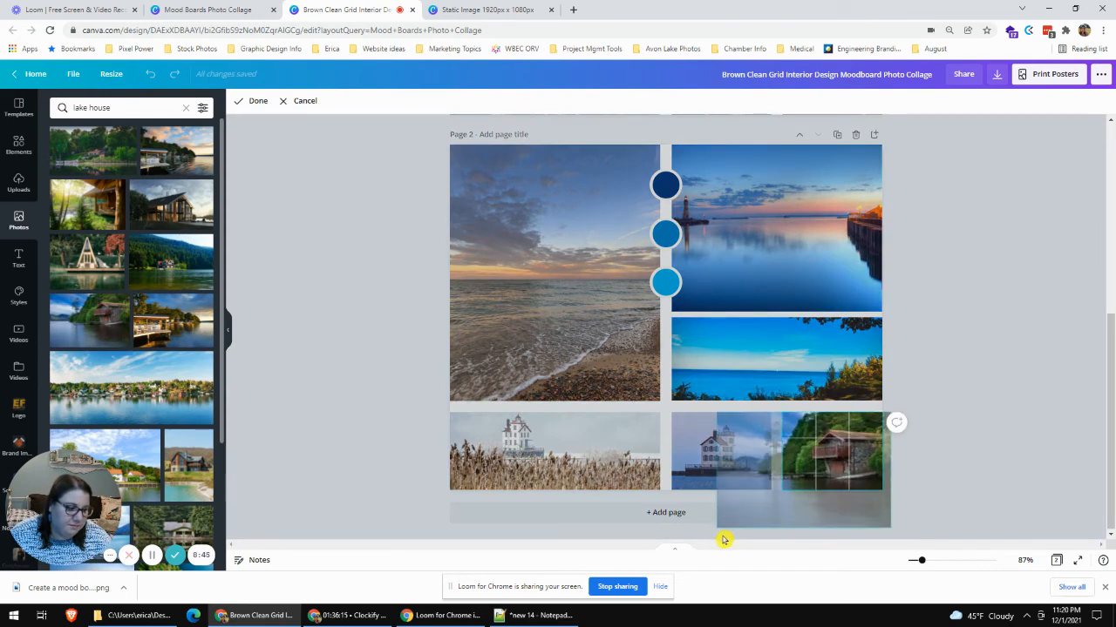
pyautogui.moveTo(855, 460); pyautogui.dragTo(842, 451)
pyautogui.click(1016, 373)
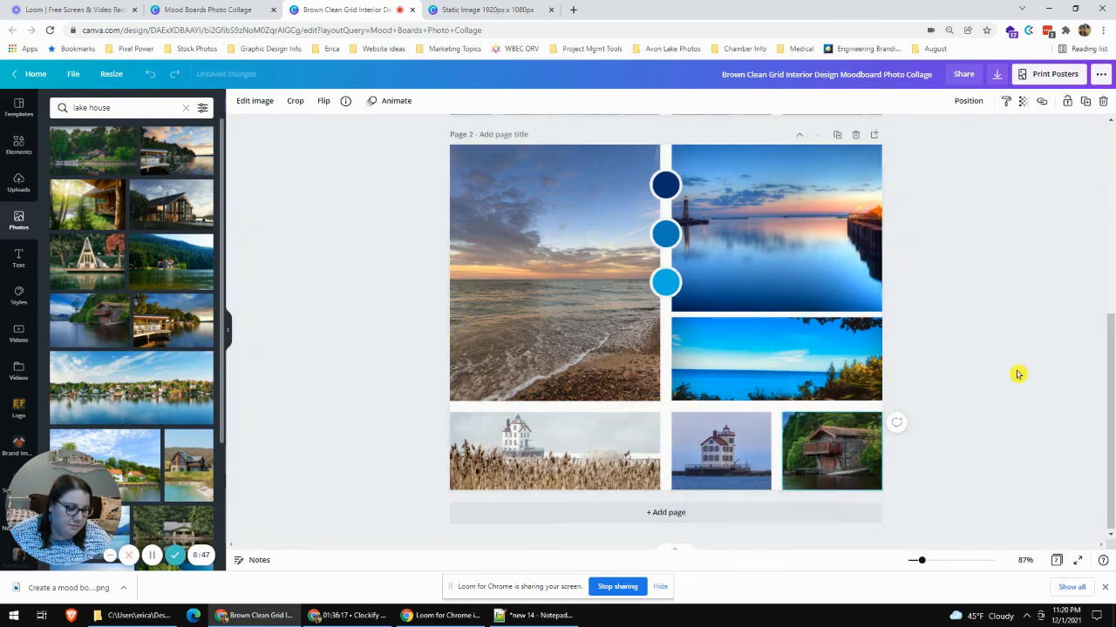
pyautogui.click(1016, 374)
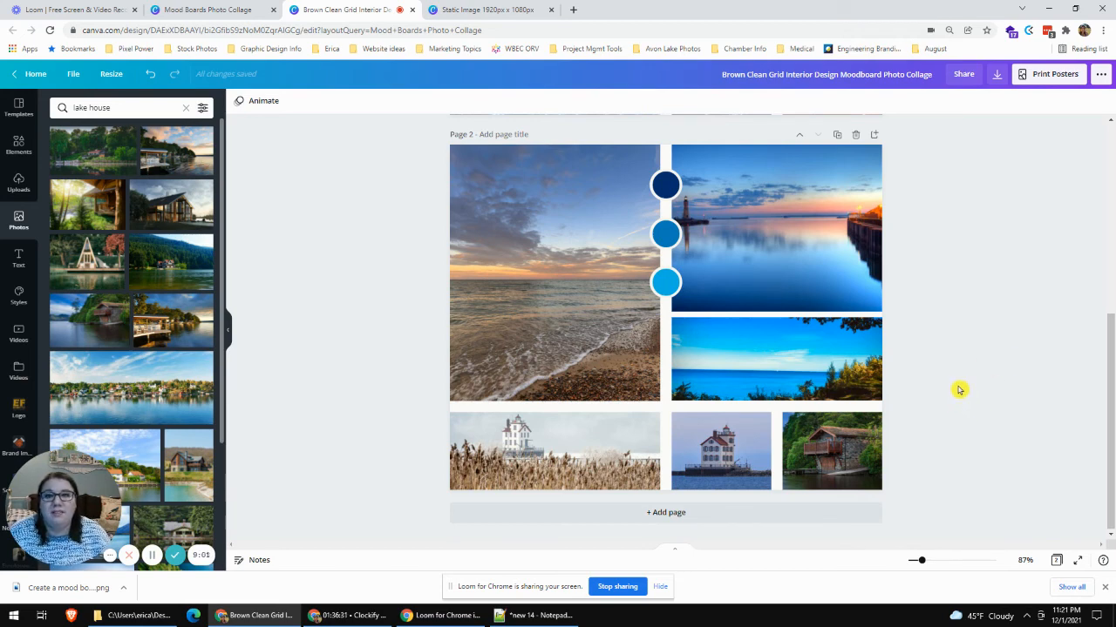
# - Compare the two mood board pages and switch to the Static Image 1920px x 1080px presentation
pyautogui.scroll(5, 962, 414)
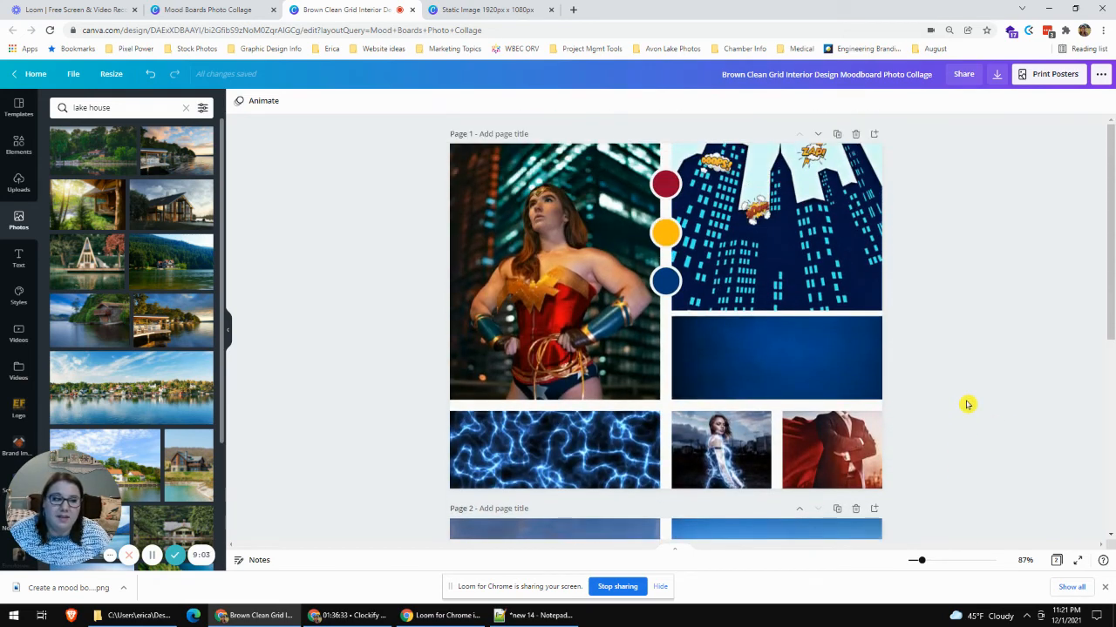
pyautogui.scroll(-1, 966, 404)
pyautogui.scroll(1, 966, 404)
pyautogui.scroll(-5, 967, 404)
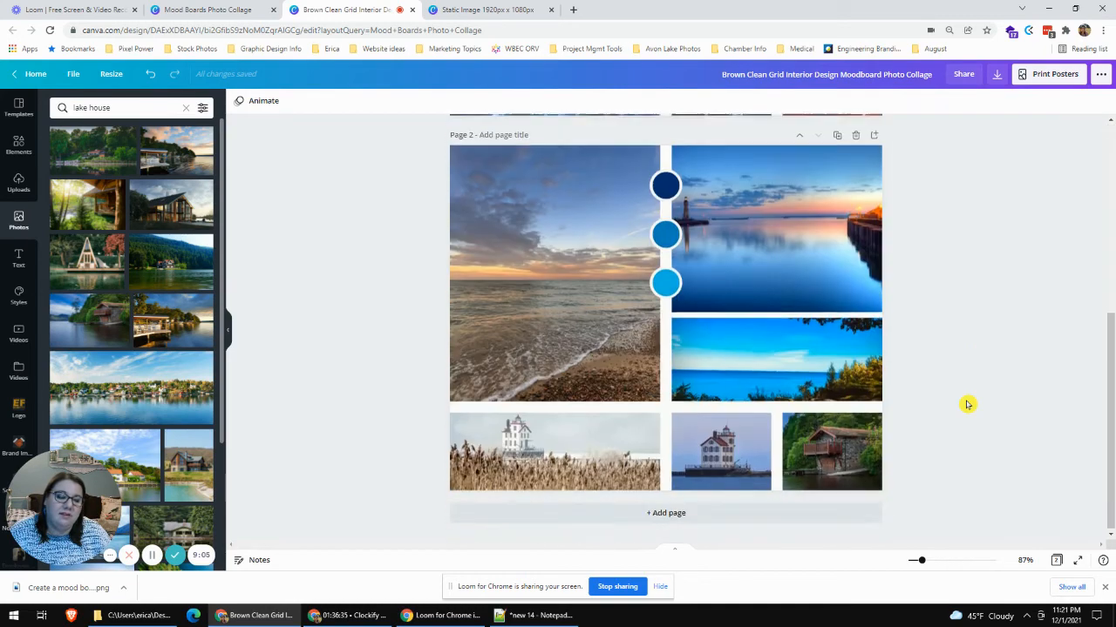
pyautogui.scroll(5, 969, 402)
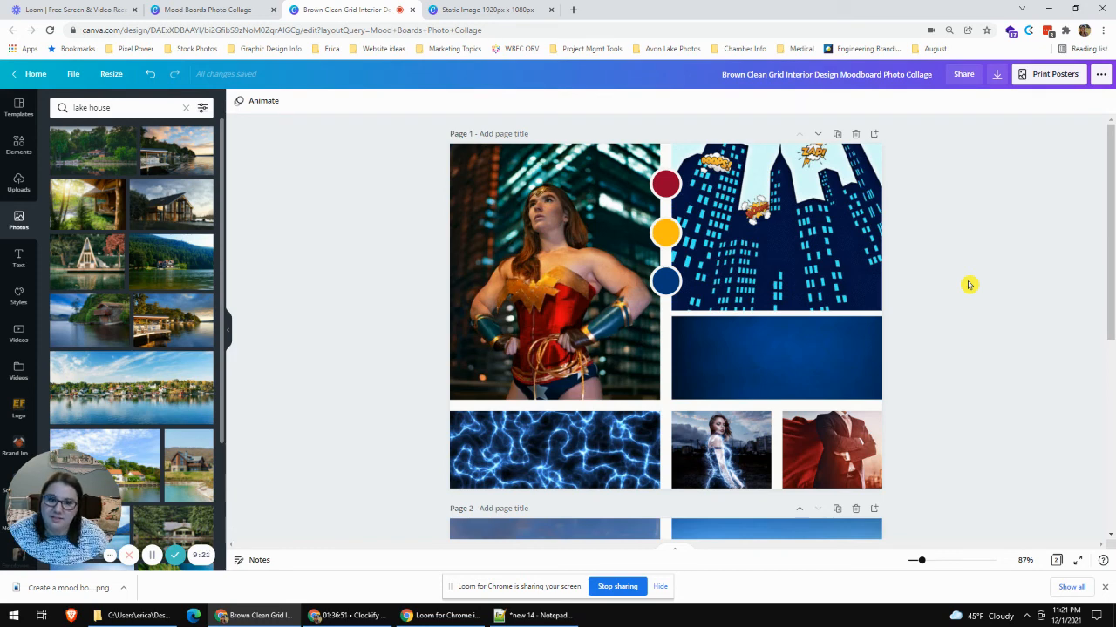
pyautogui.scroll(-5, 969, 285)
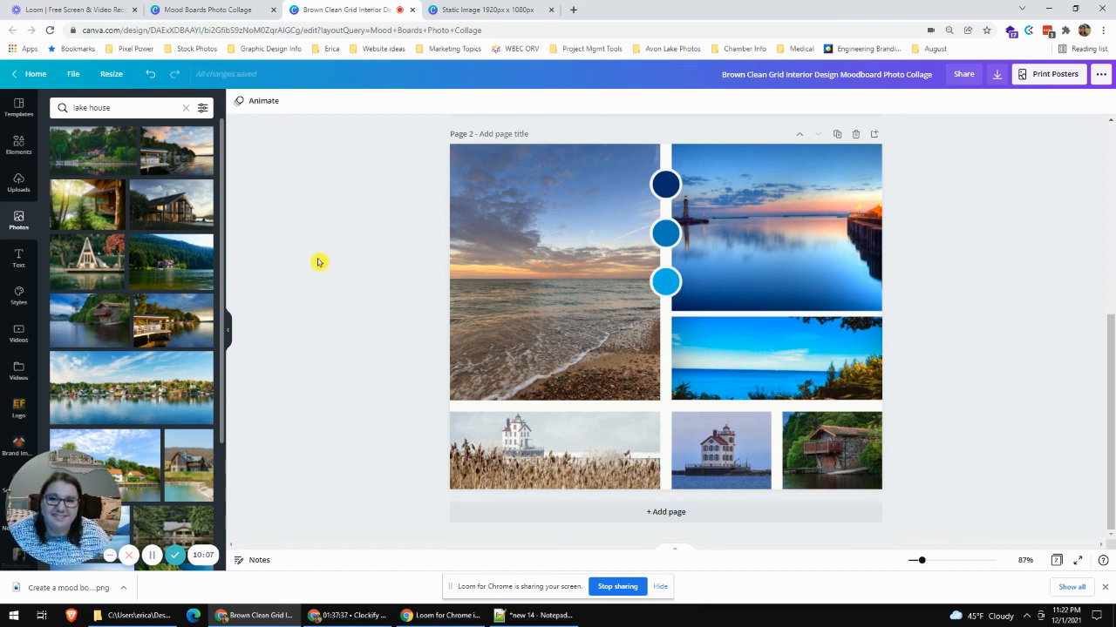
pyautogui.click(473, 9)
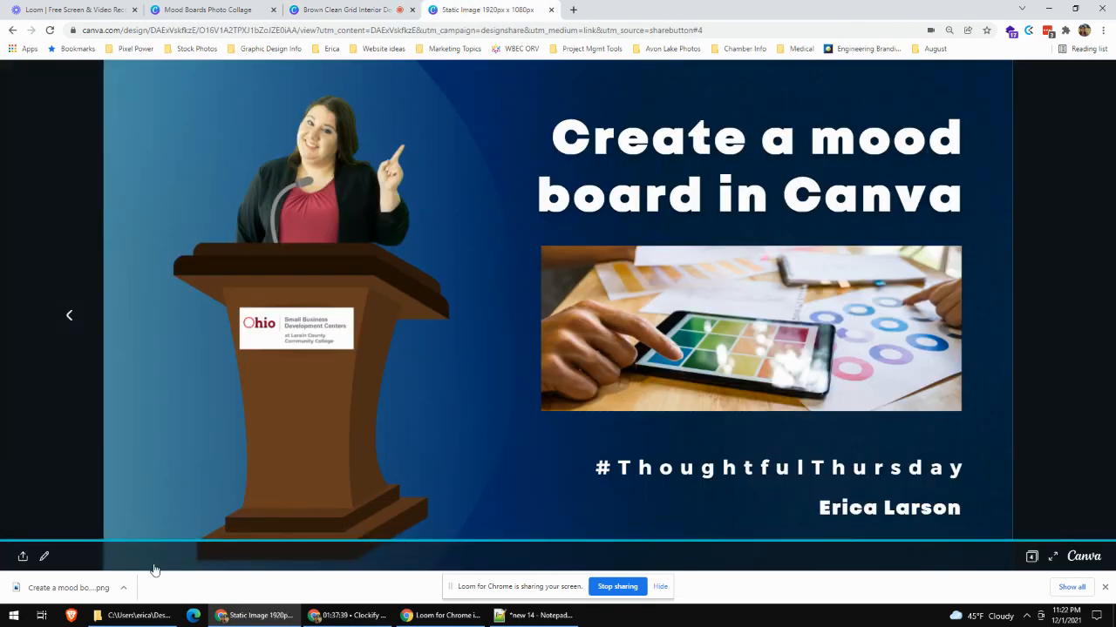